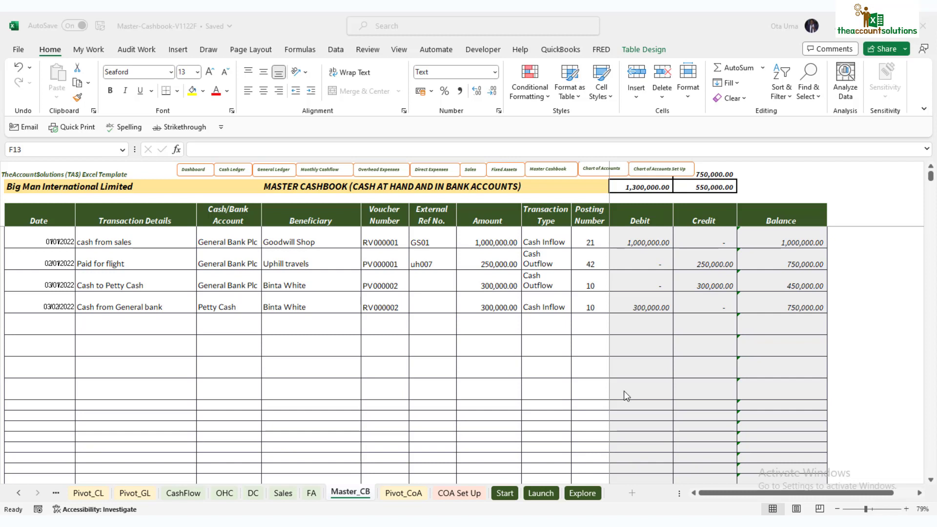
- Clear the sample dates, transaction details, accounts, beneficiaries and voucher numbers from rows 6–9
drag(69, 239, 105, 308)
key(Delete)
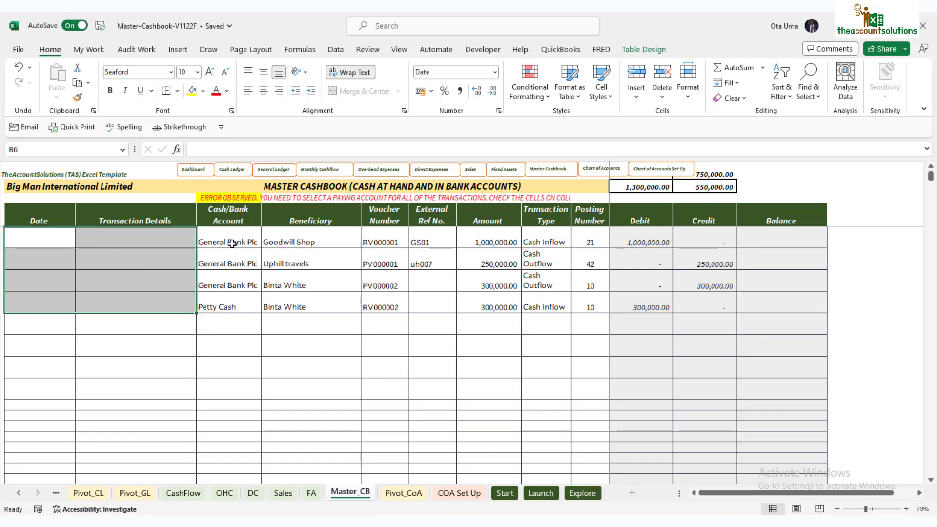
click(231, 244)
drag(236, 266, 230, 308)
key(Delete)
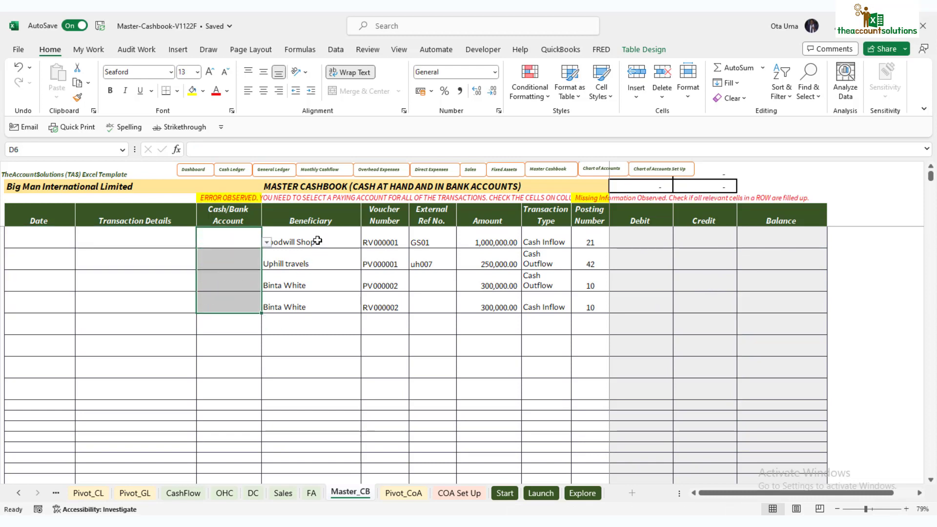
drag(316, 243, 301, 325)
key(Delete)
drag(385, 242, 402, 324)
key(Delete)
- Clear the sample external references, amounts, transaction types and posting numbers from rows 6–9
drag(432, 242, 433, 301)
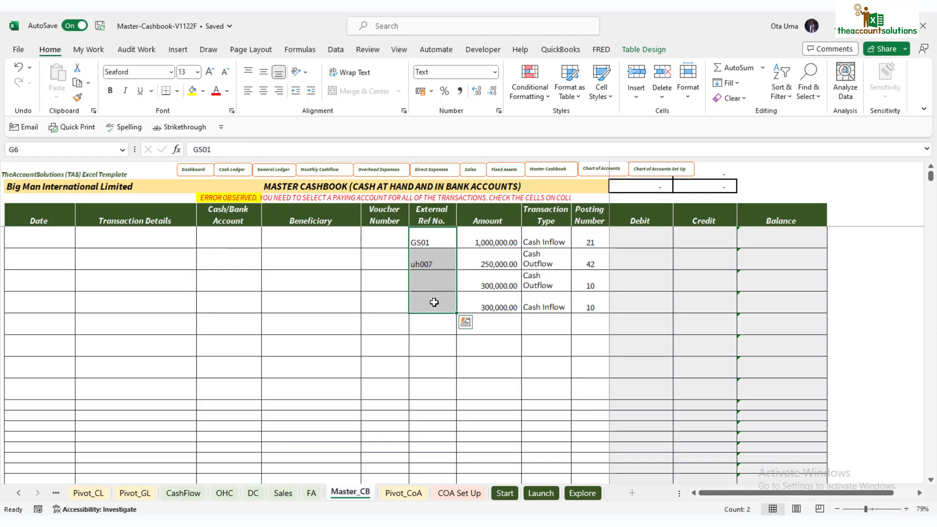
key(Delete)
drag(494, 243, 487, 305)
key(Delete)
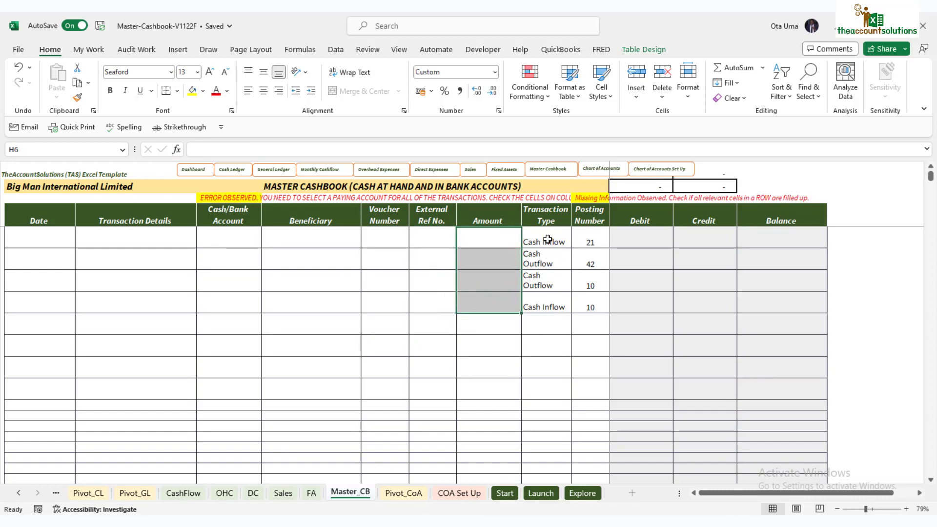
drag(543, 244, 547, 317)
key(Delete)
drag(590, 238, 589, 320)
key(Delete)
click(590, 320)
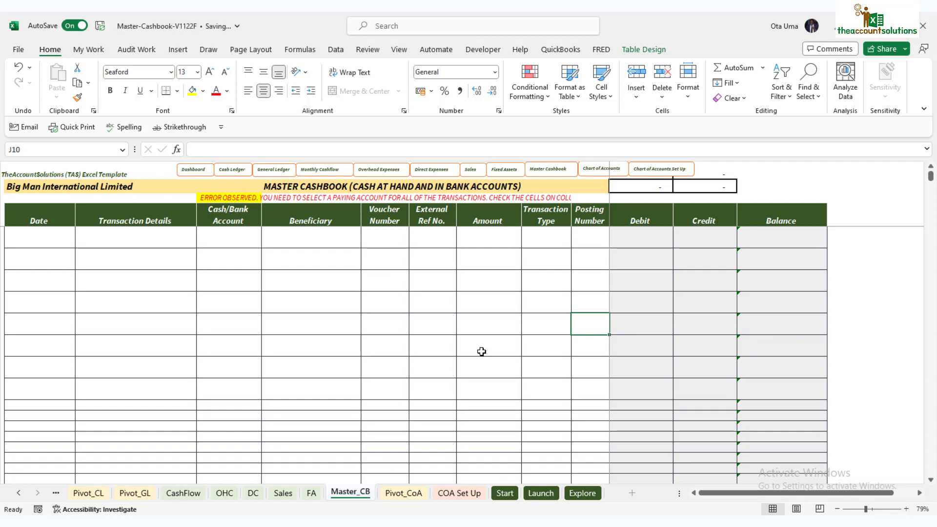
- Enter 01/01/2022 as the first row's date, then move across its entry cells to Voucher Number
click(39, 237)
text(1/1)
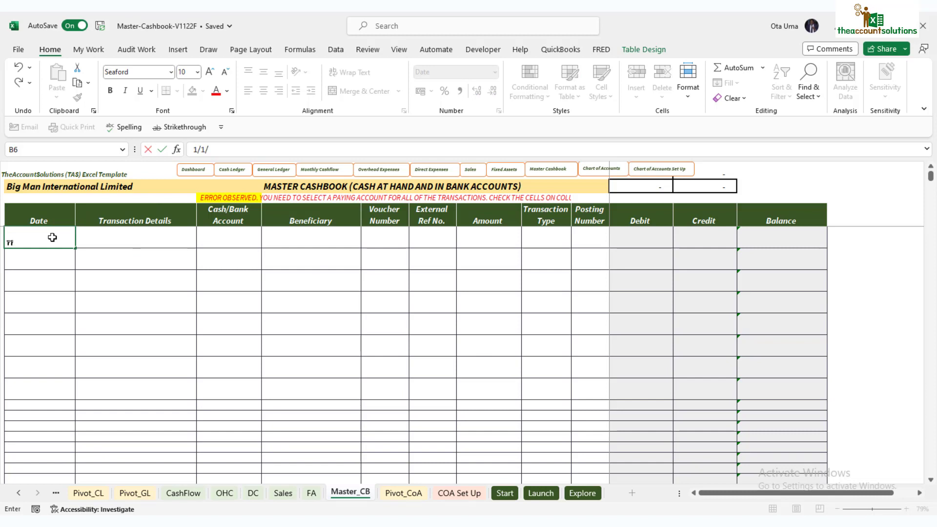
text(/01/202)
key(Return)
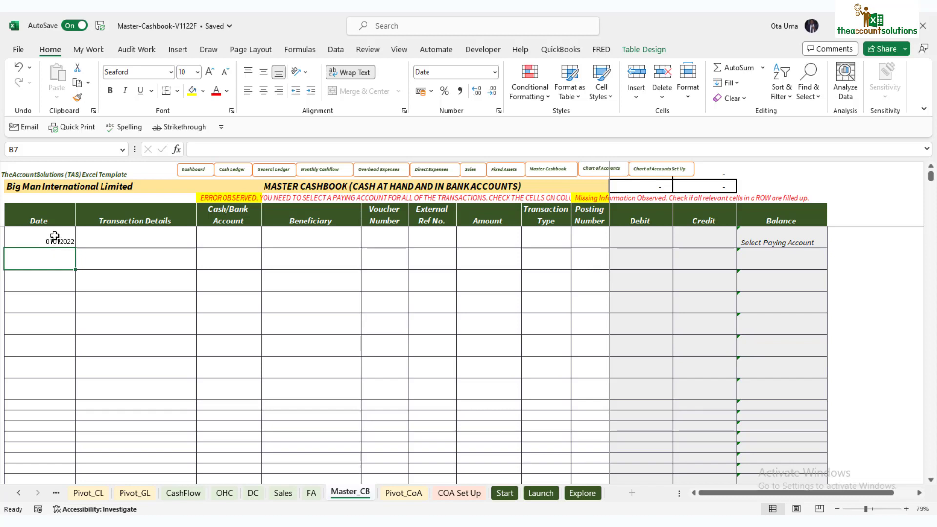
click(54, 237)
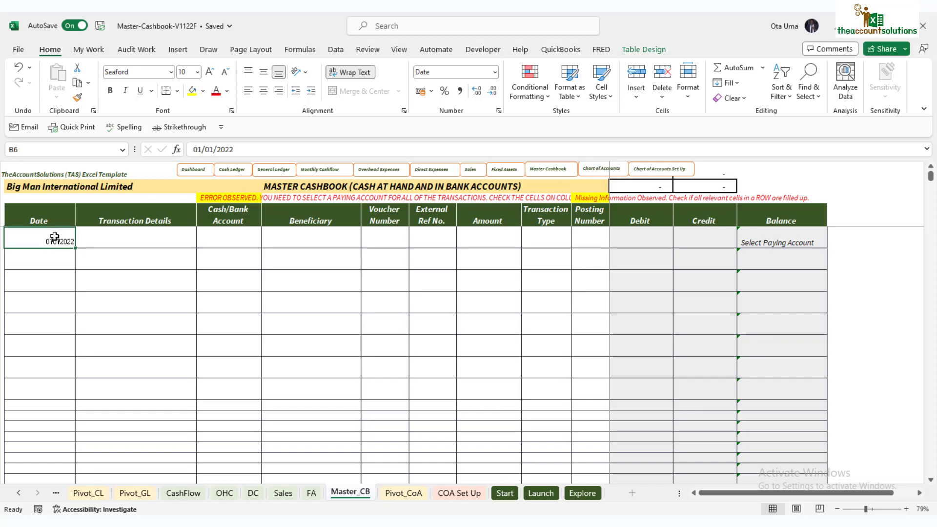
click(143, 240)
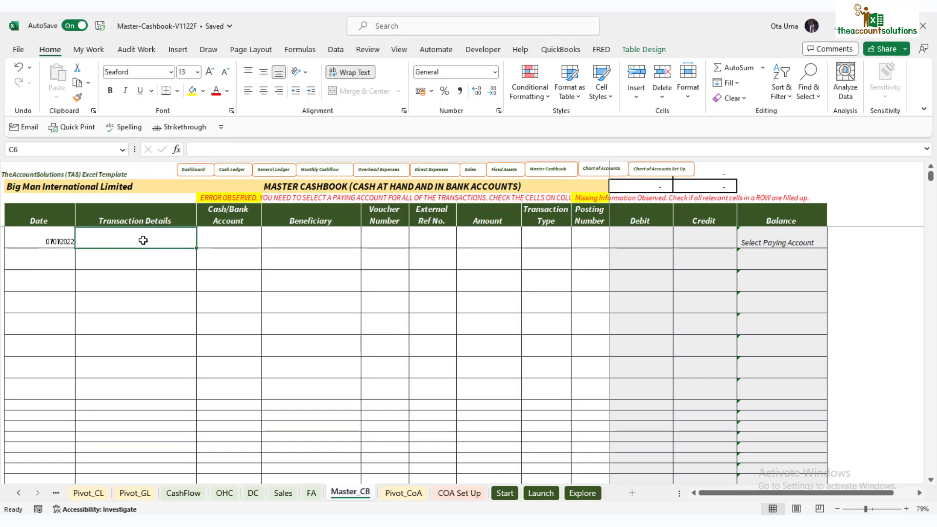
click(230, 241)
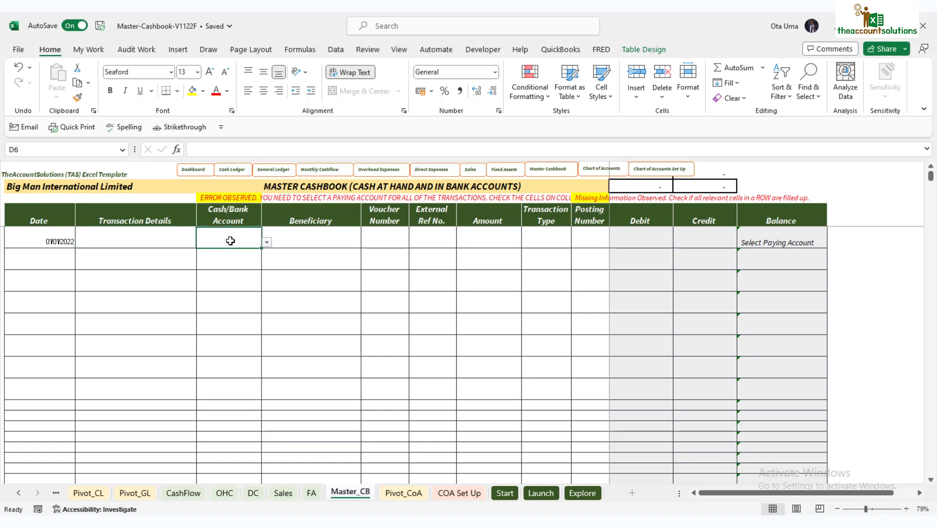
click(319, 239)
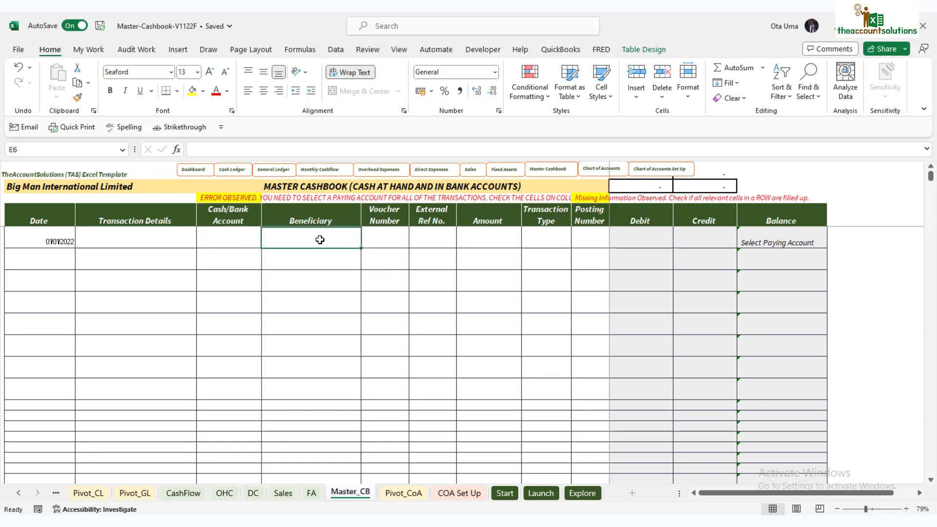
click(388, 237)
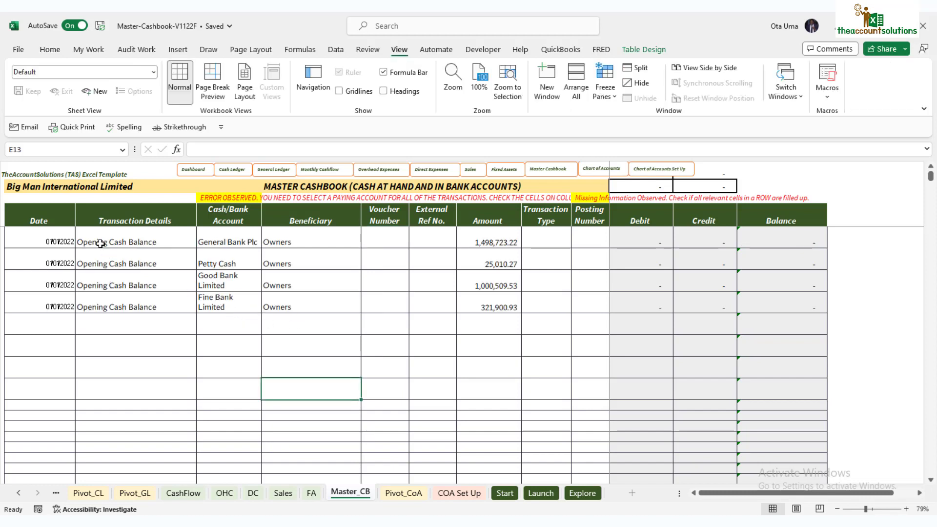
- Review the opening balance rows' transaction details, four account names and their amounts
click(120, 241)
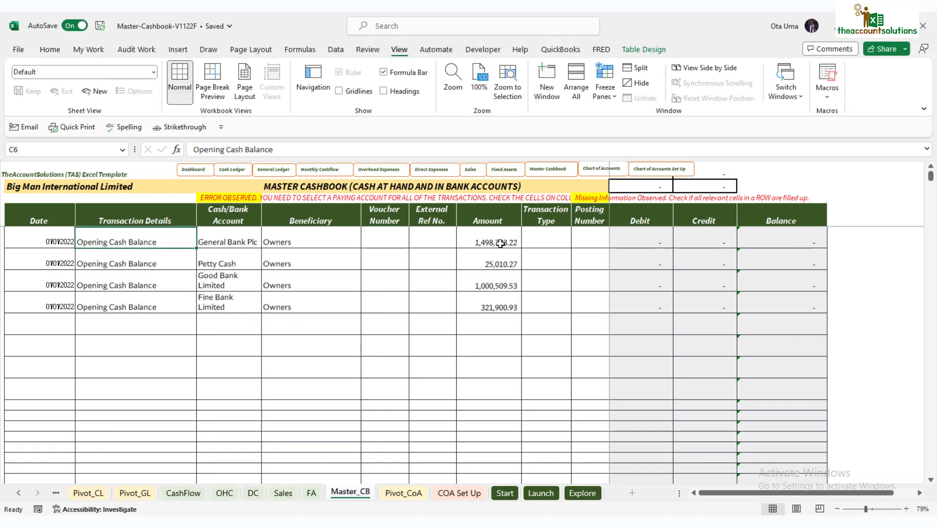
click(502, 242)
click(238, 237)
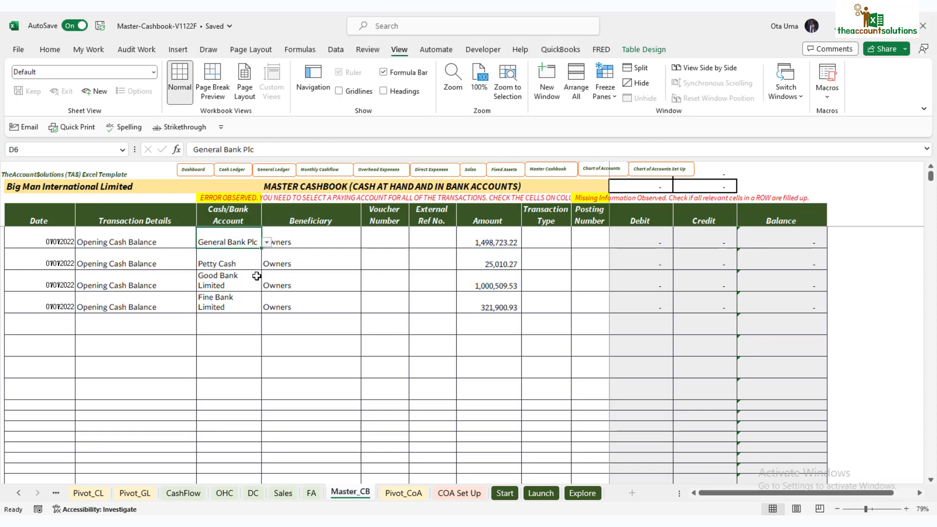
click(240, 262)
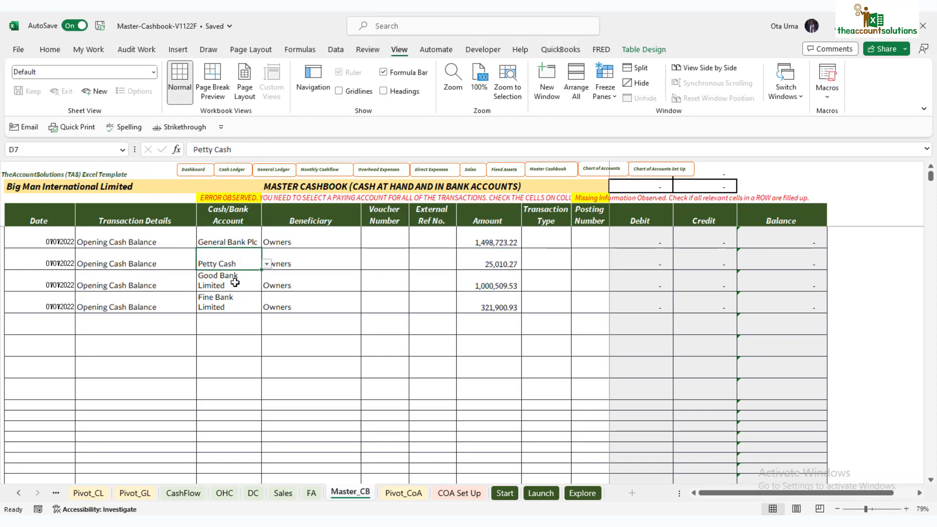
click(234, 282)
click(250, 312)
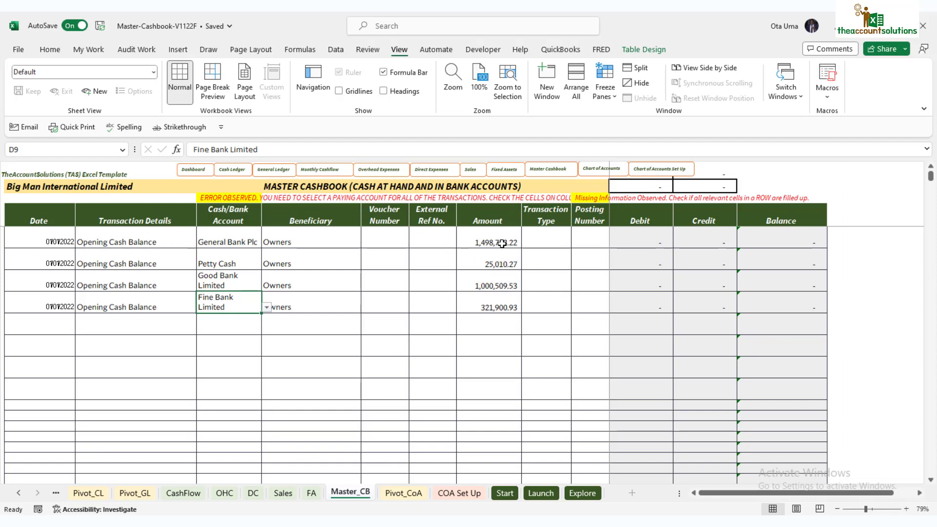
click(500, 243)
click(498, 265)
click(501, 304)
- Change the Petty Cash amount in H7 to 25000
click(496, 263)
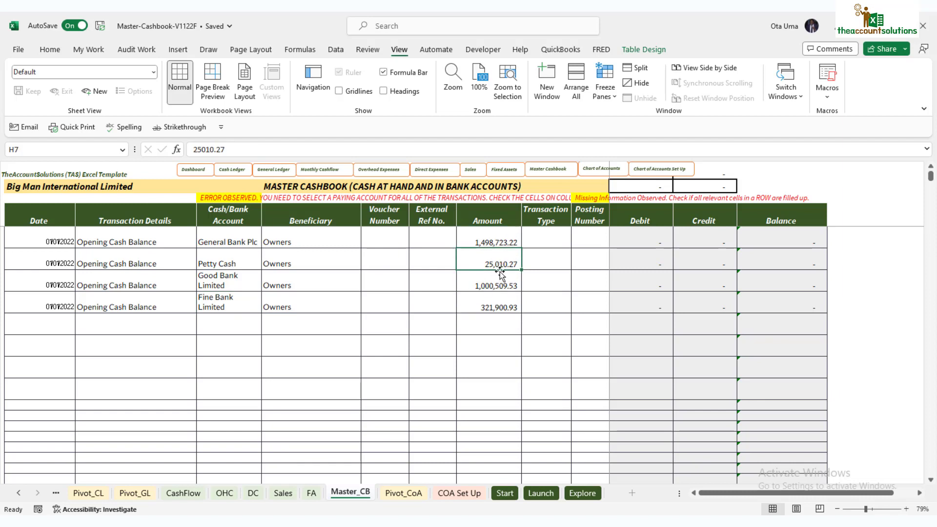
text(2)
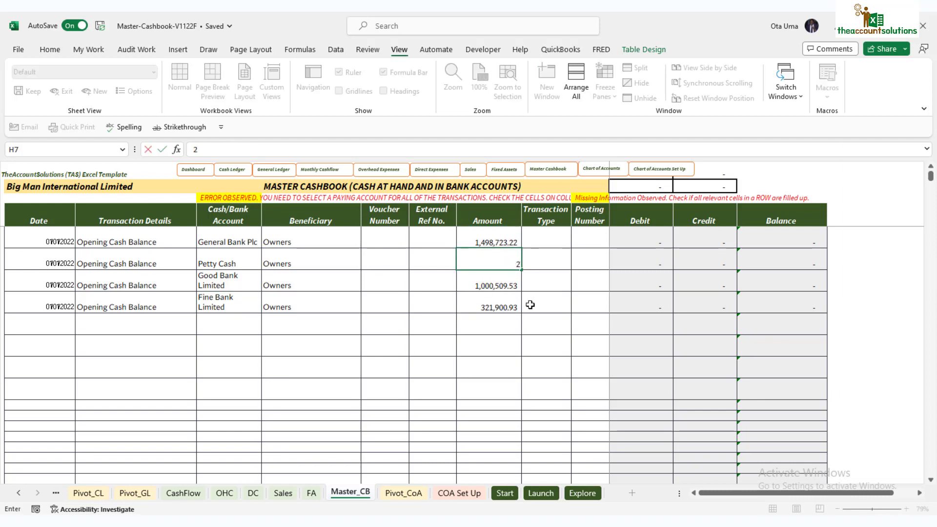
text(5000)
click(536, 303)
click(385, 236)
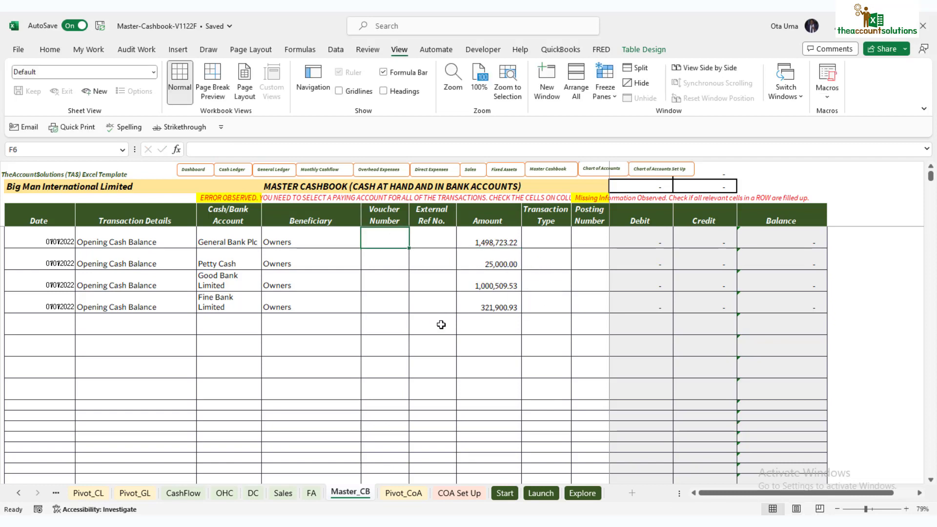
- Enter voucher numbers RV00001 and RV00002 in F6:F7 and select both cells
text(RV)
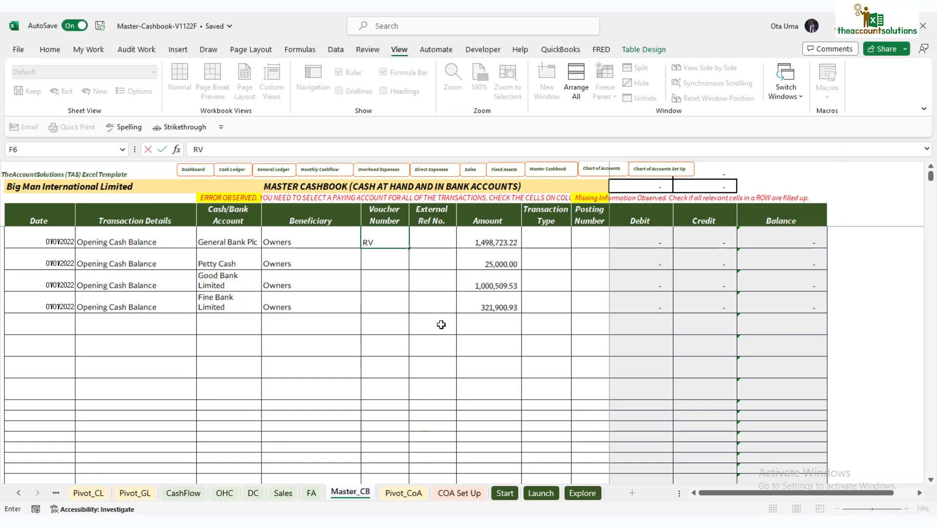
text(00001)
key(Return)
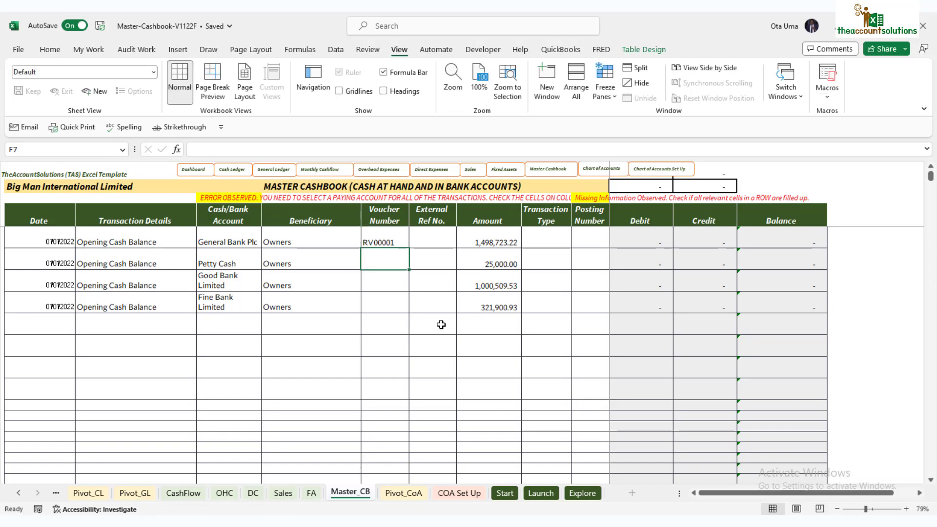
text(RV)
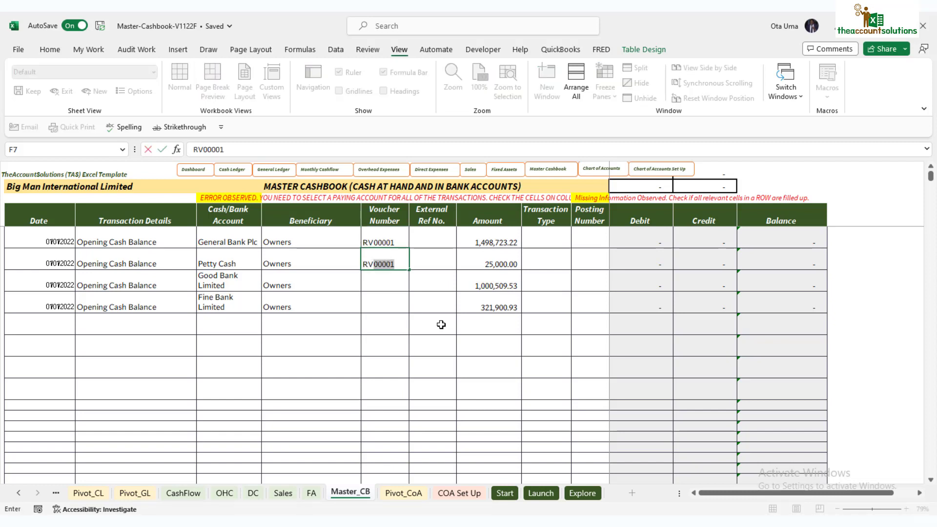
text(00002)
key(Return)
drag(382, 240, 398, 308)
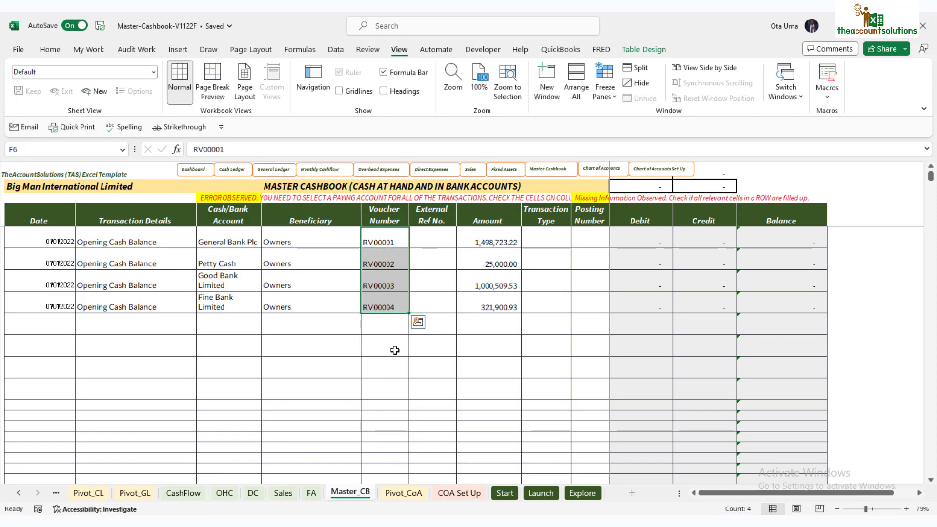
- Fill vouchers down to RV00004 and set General Bank Plc and Petty Cash rows to Cash Inflow
click(392, 361)
click(449, 241)
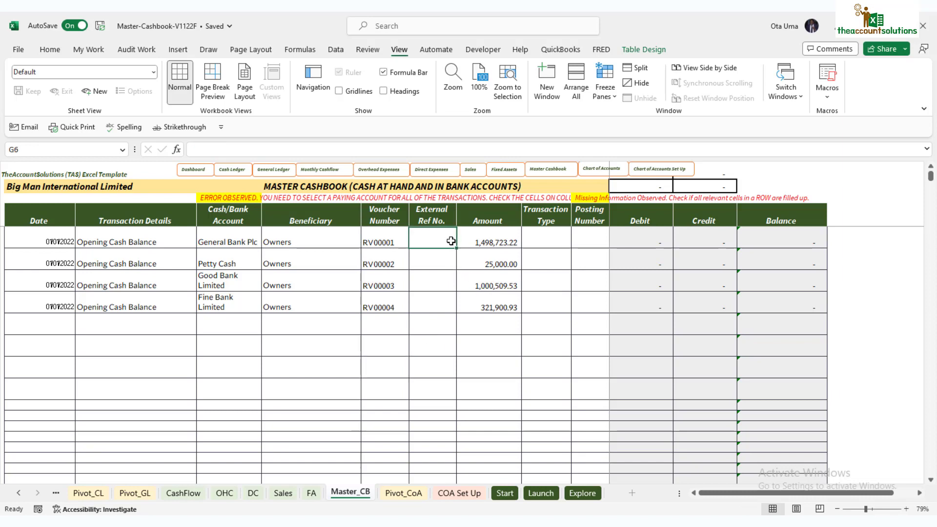
click(554, 236)
click(577, 242)
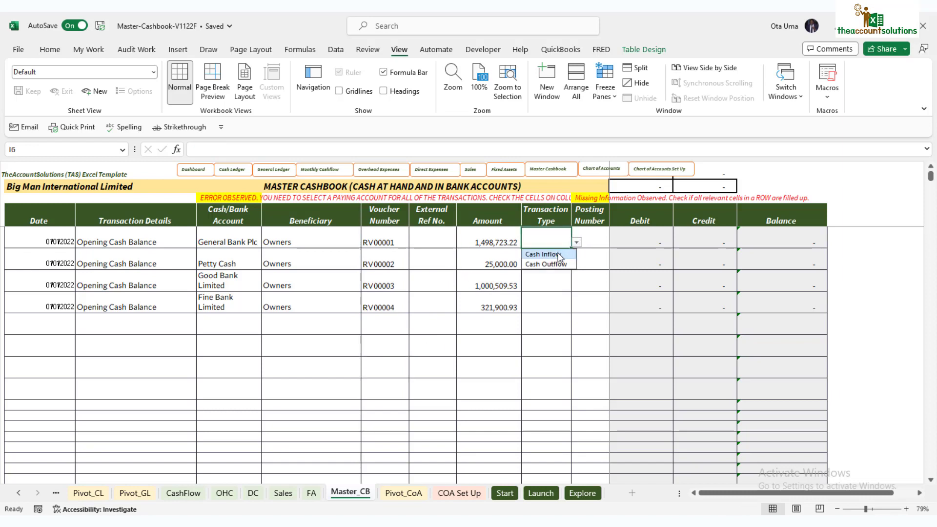
click(560, 254)
click(569, 259)
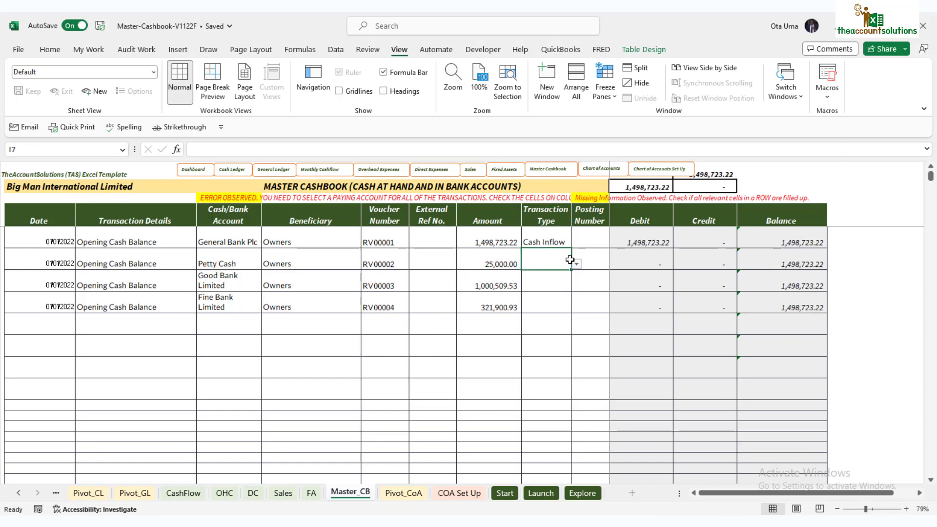
click(577, 263)
click(550, 276)
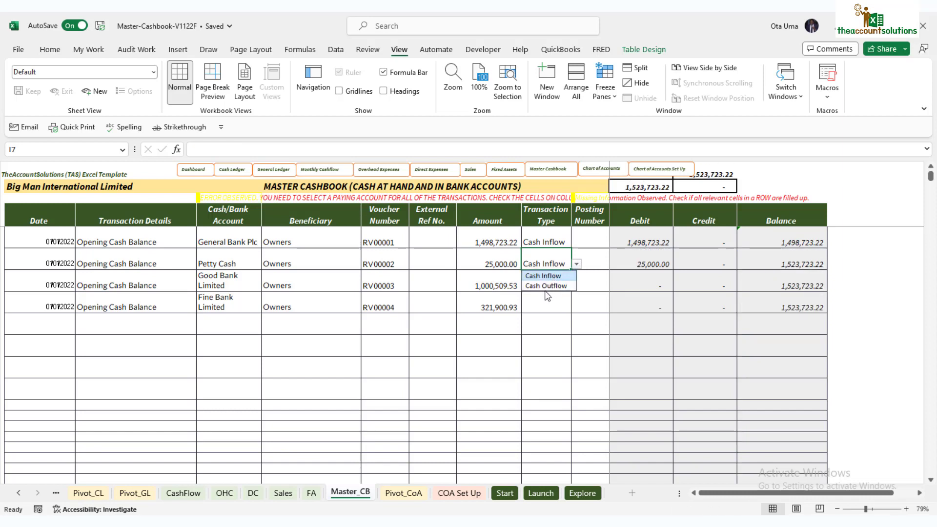
click(546, 291)
- Set the Good Bank Limited and Fine Bank Limited rows' Transaction Type to Cash Inflow
click(576, 288)
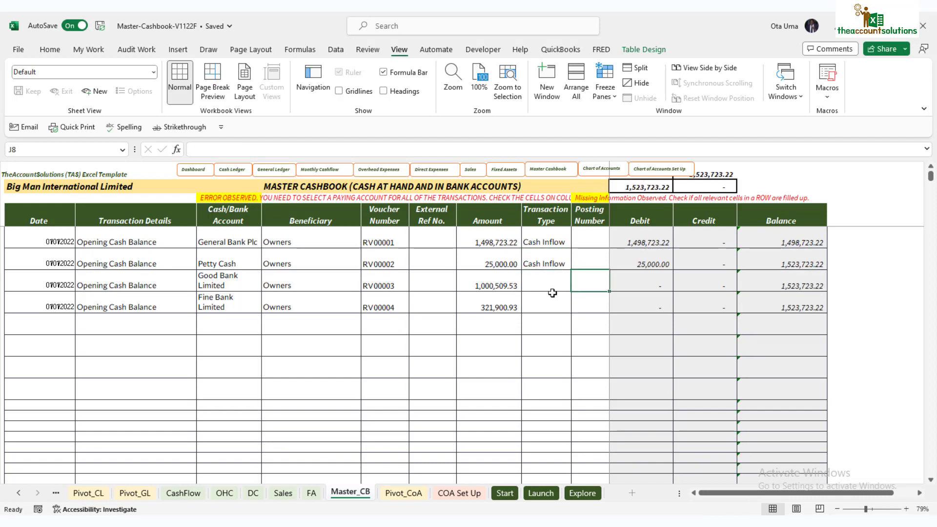
click(558, 277)
click(576, 286)
click(555, 296)
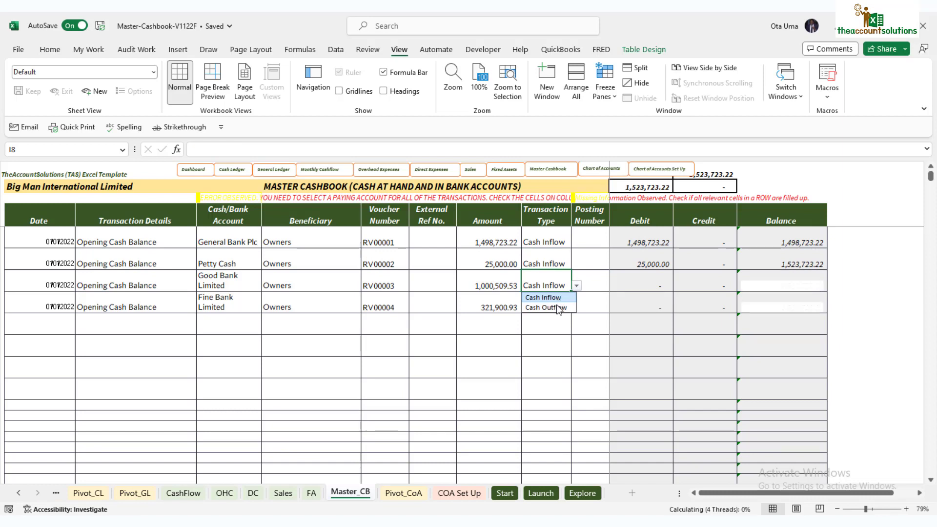
click(544, 300)
click(576, 307)
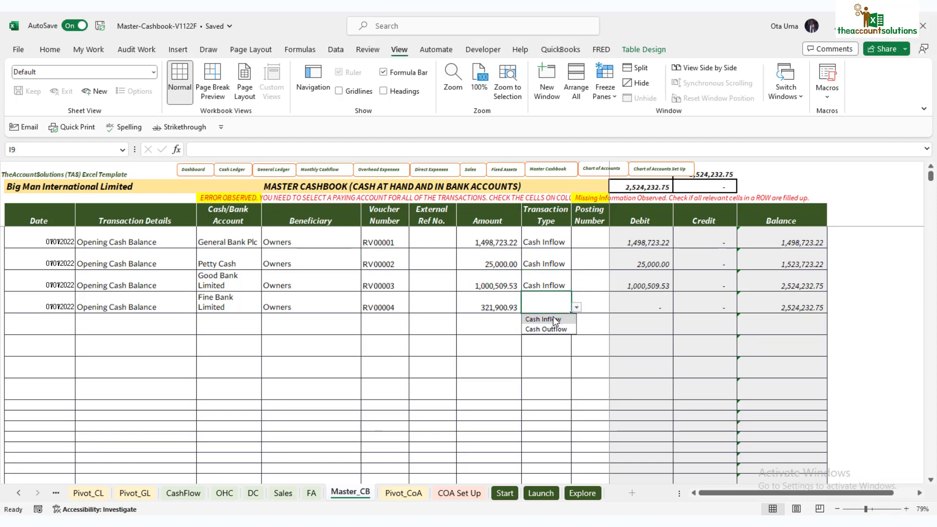
click(552, 318)
click(531, 366)
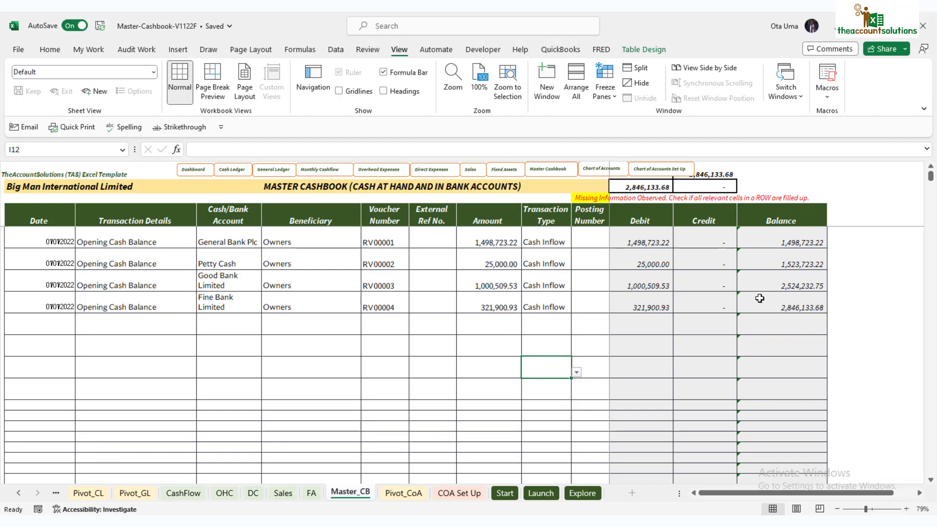
- Move the navigation button group about 80 px left so the 2,846,133.68 total shows
click(603, 175)
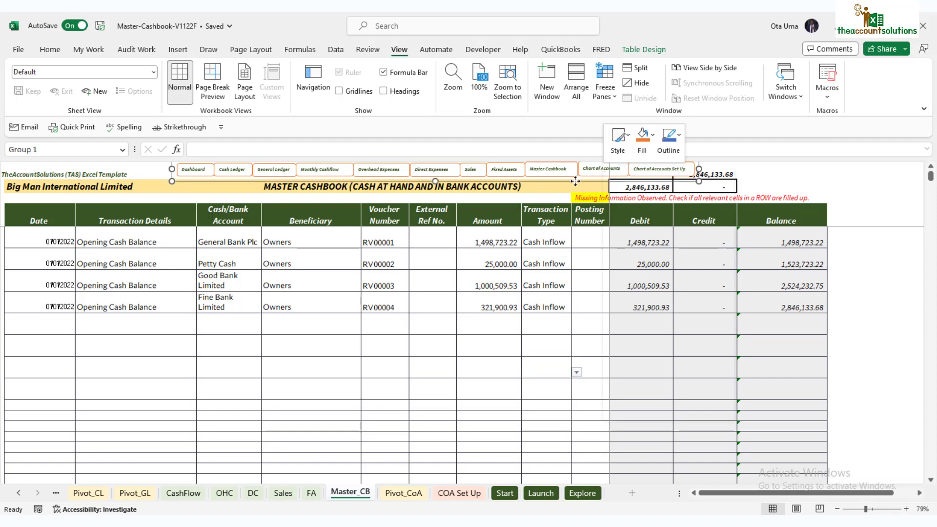
right_click(575, 181)
key(Escape)
drag(573, 180, 534, 180)
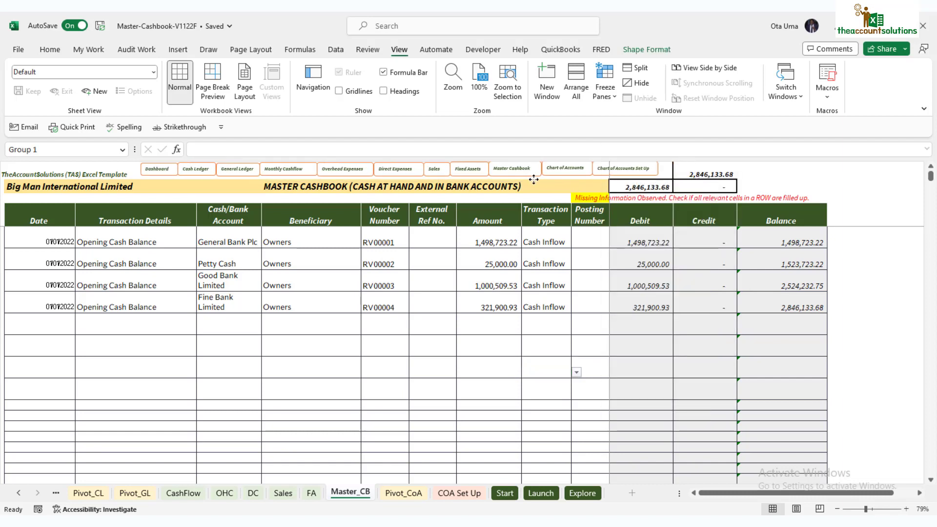
click(588, 342)
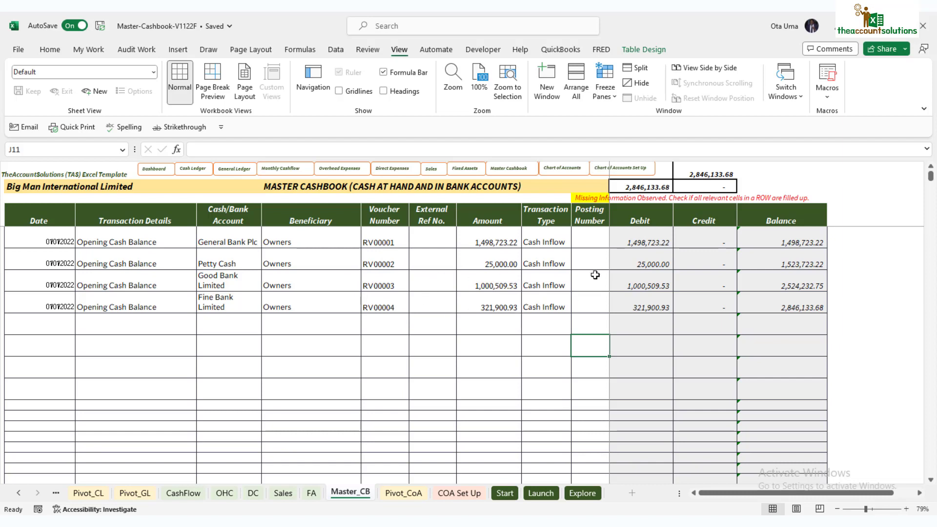
- Inspect the empty Posting Number cells J6 through J9 for the four opening rows
click(592, 237)
click(594, 259)
click(596, 281)
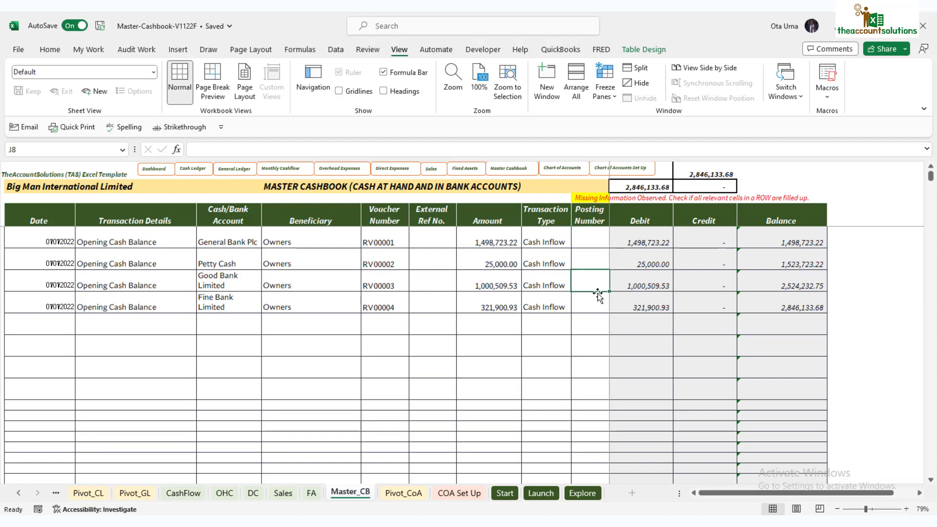
click(590, 302)
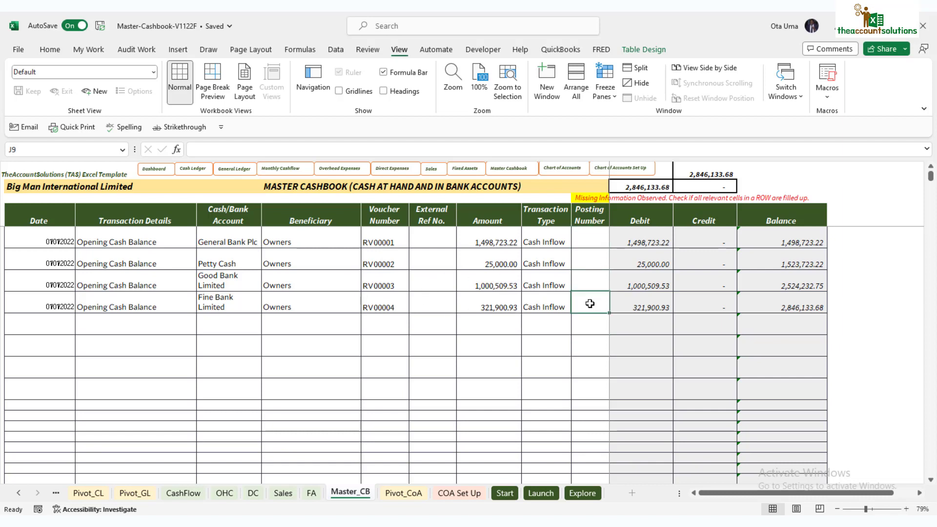
click(590, 238)
click(590, 262)
click(590, 280)
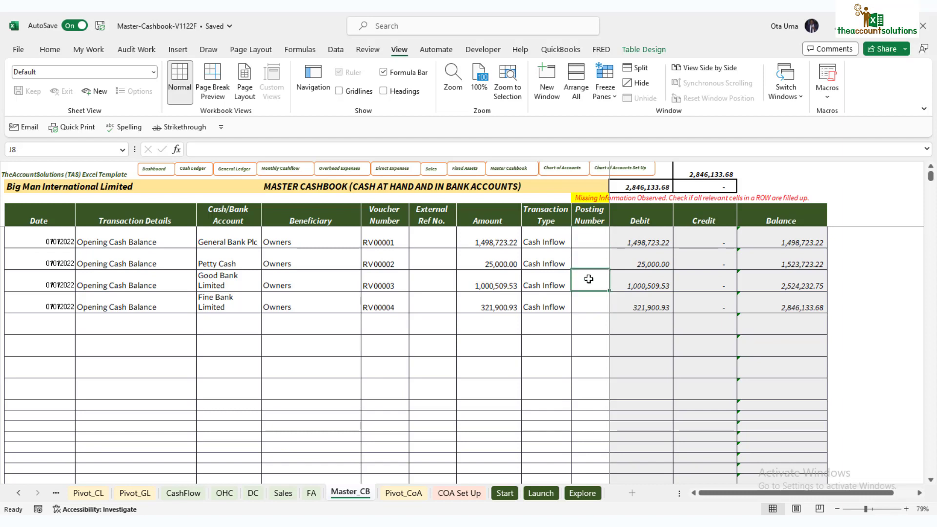
click(584, 306)
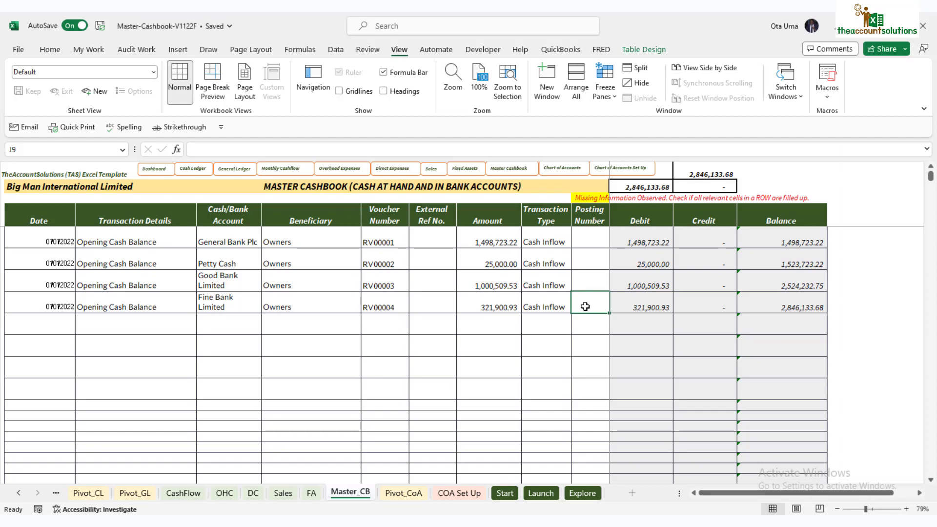
- View the Pivot_CoA chart of accounts and locate Retained Earnings, posting number 92
click(401, 492)
scroll(179, 387, up, 5)
scroll(179, 386, down, 2)
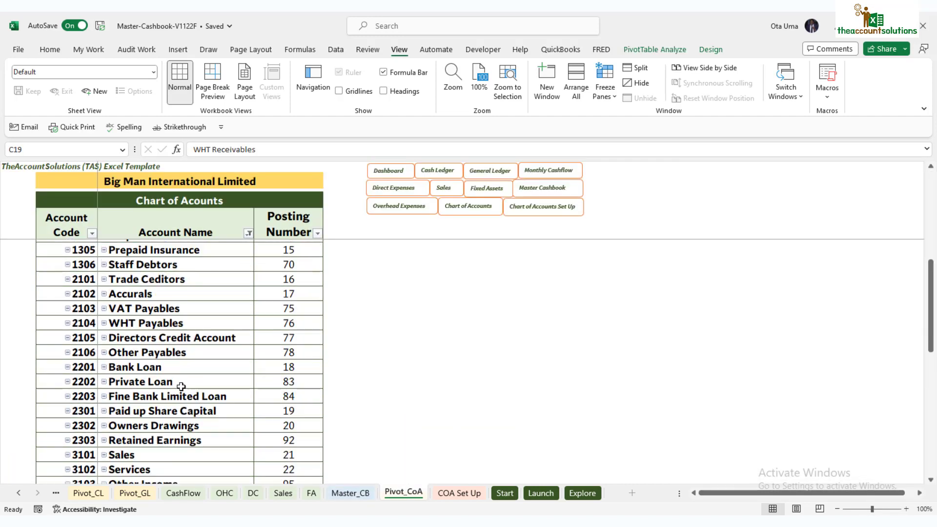
scroll(184, 376, down, 1)
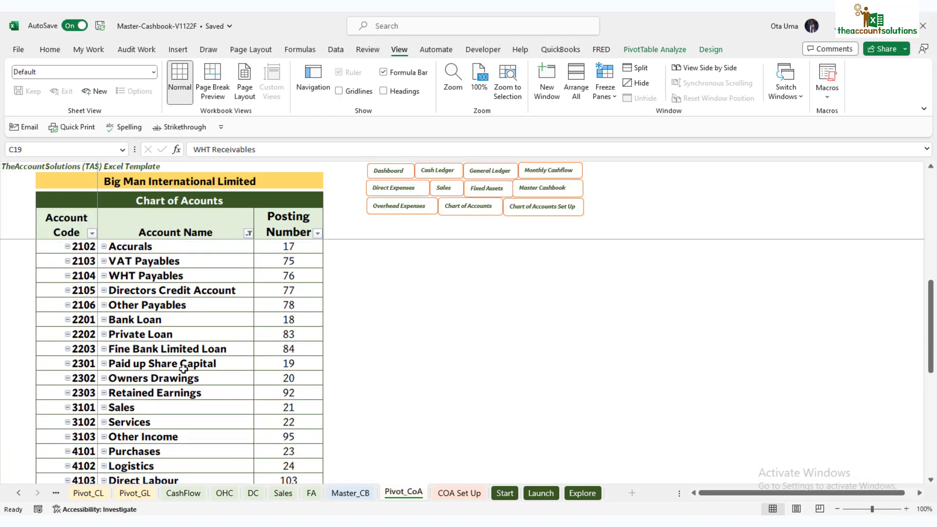
scroll(183, 369, down, 2)
scroll(180, 356, up, 2)
- Enter posting number 92 in J6 through J9 on the Master_CB sheet
click(145, 394)
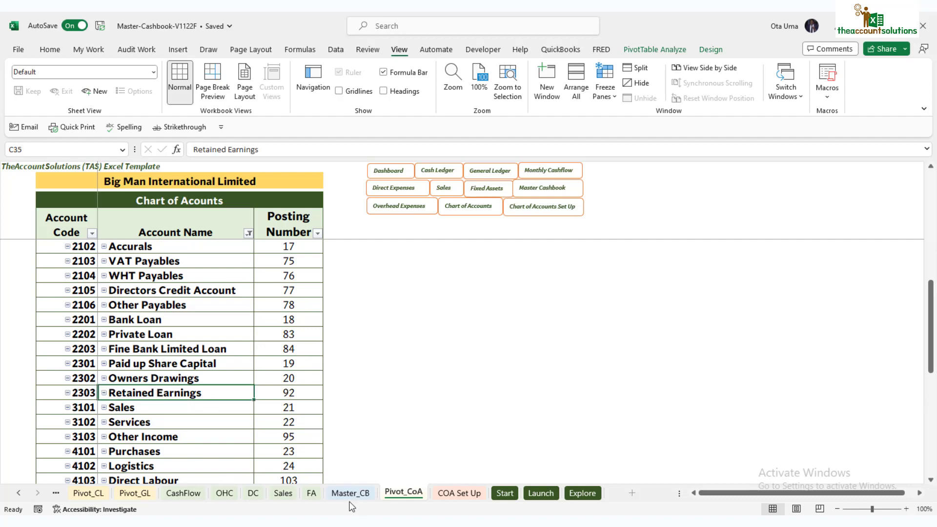
click(350, 493)
click(580, 239)
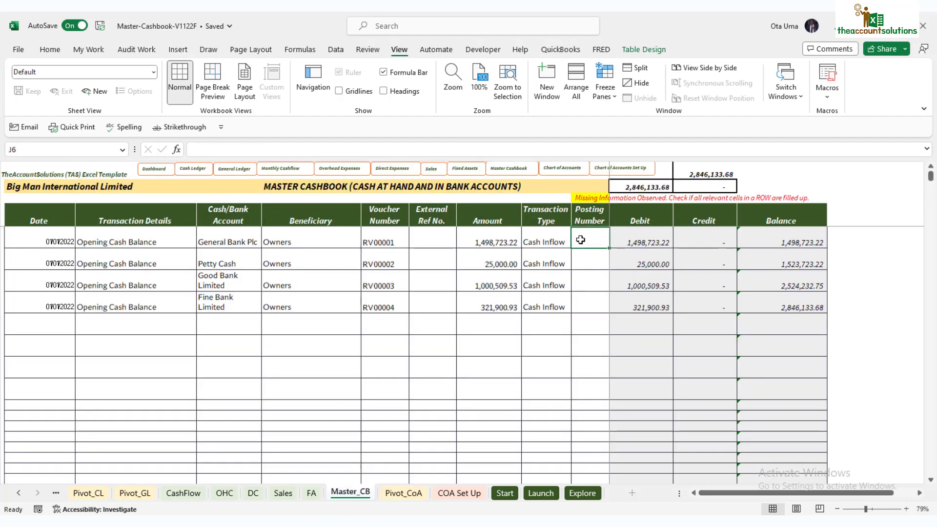
text(92)
key(Return)
text(9)
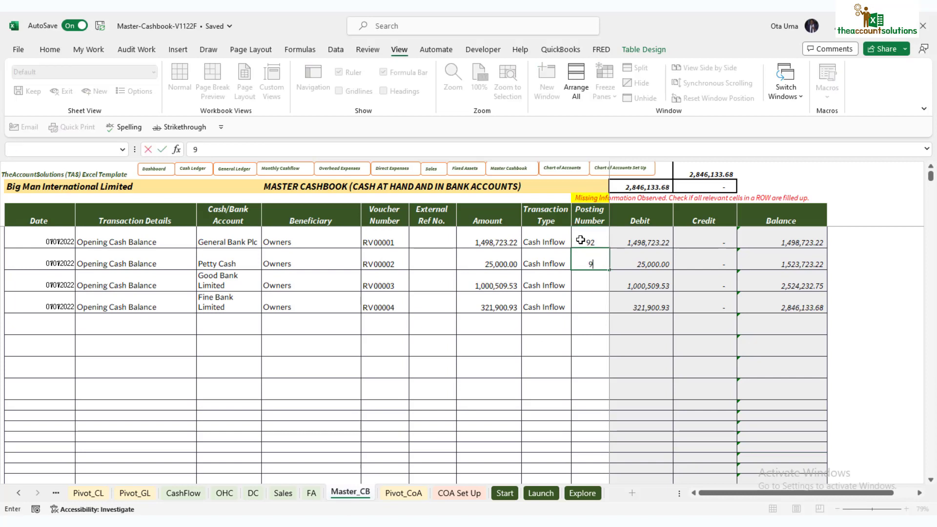
text(2)
key(Return)
text(92)
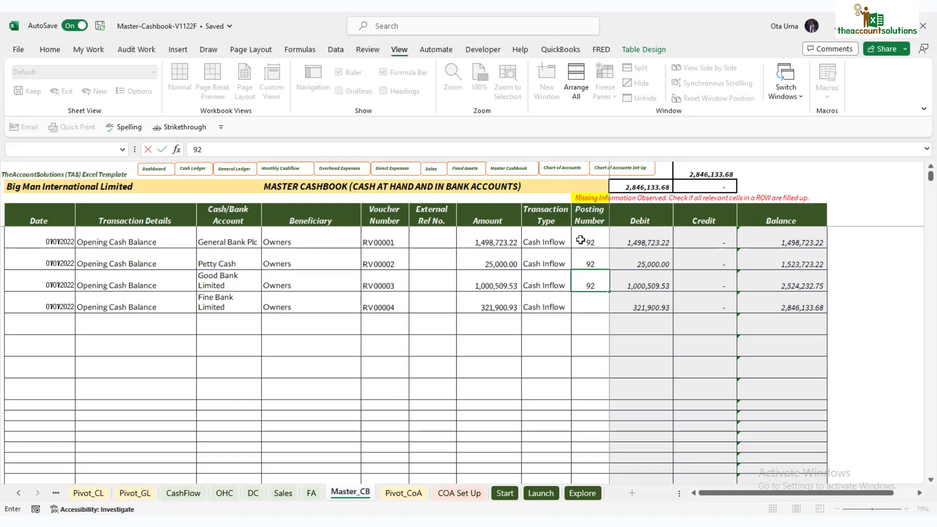
key(Return)
text(92)
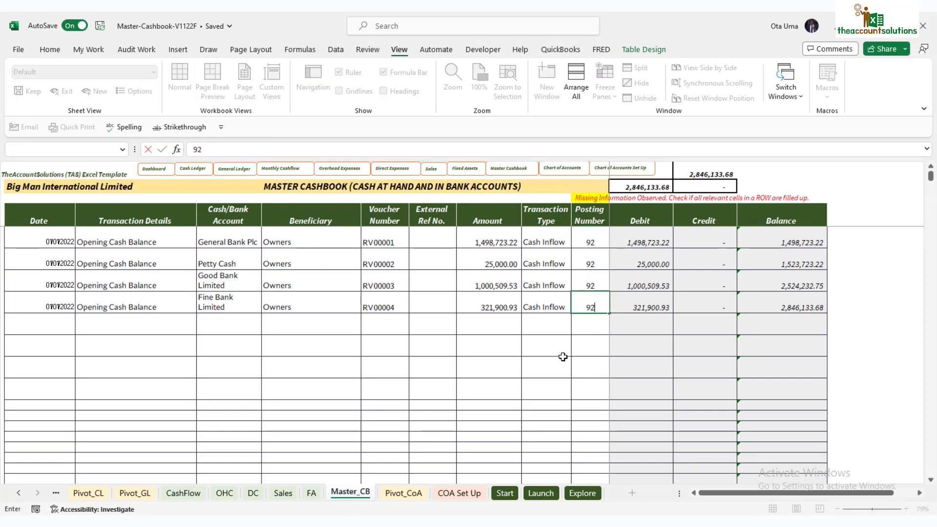
click(560, 361)
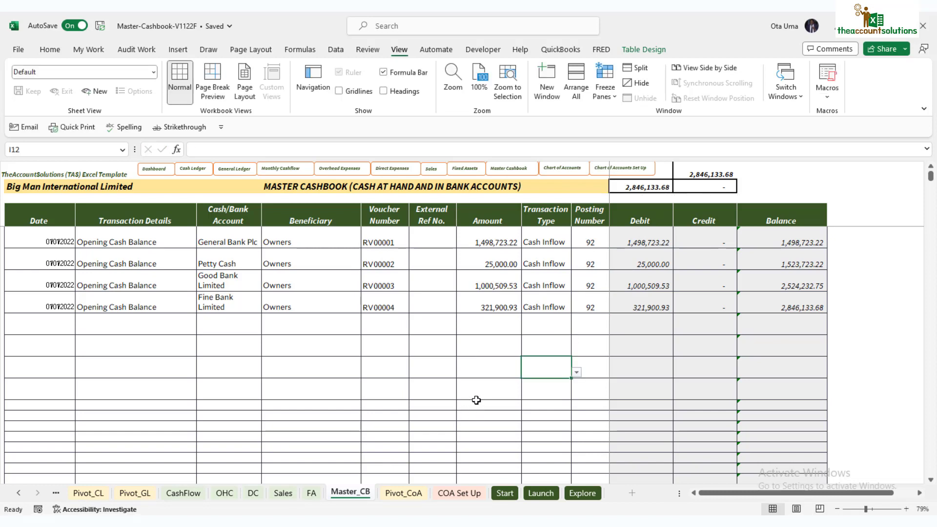
- On COA Set Up, check the Cash & Banks subtotal and each bank and Petty Cash balance
click(467, 493)
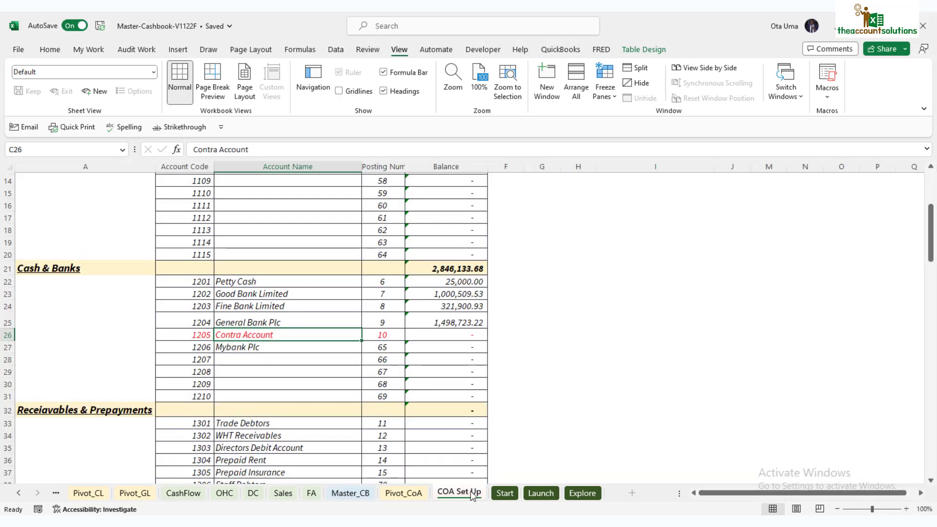
click(456, 268)
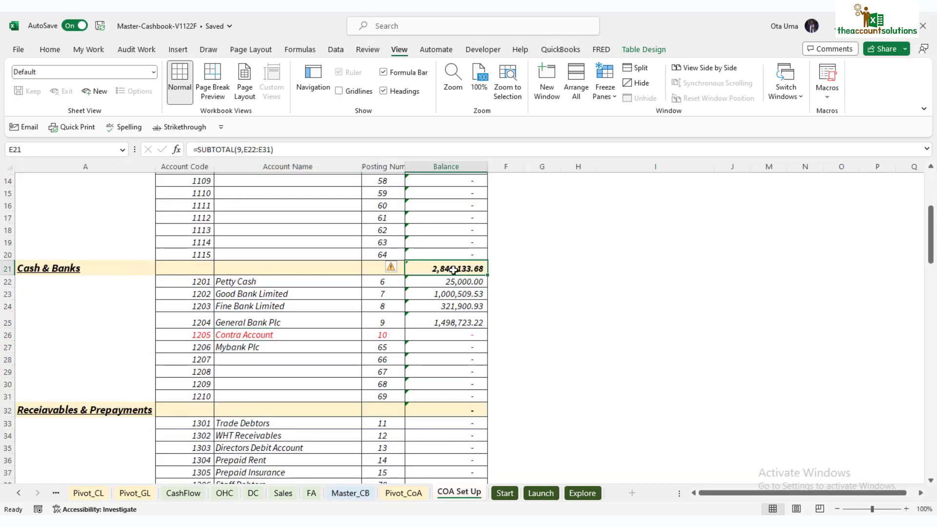
click(462, 282)
click(463, 301)
click(464, 323)
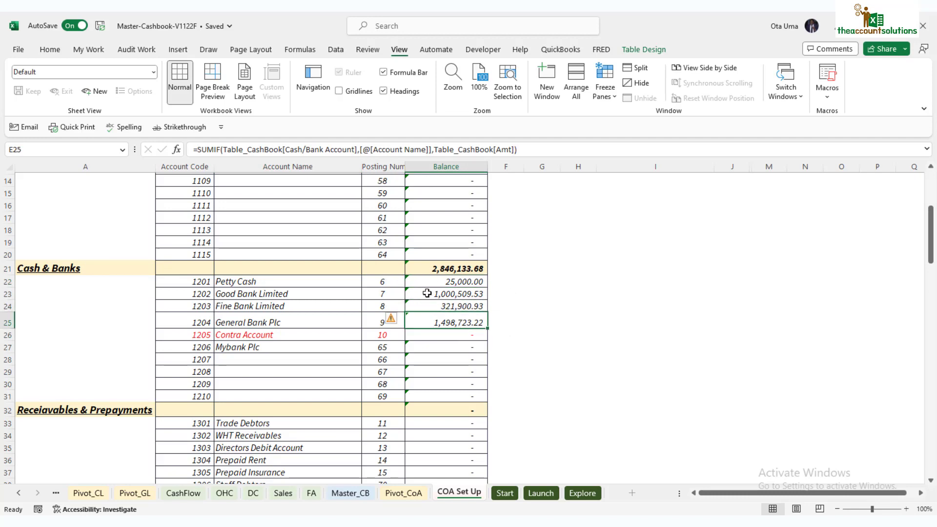
click(473, 295)
- Check the Retained Earnings balance, then return to the Master_CB cashbook
scroll(512, 310, up, 5)
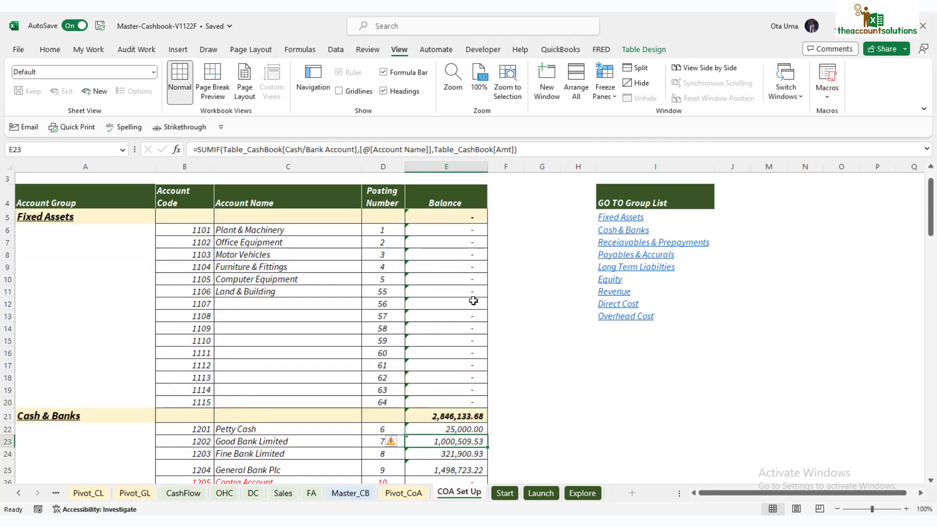
scroll(479, 313, down, 13)
scroll(481, 318, down, 4)
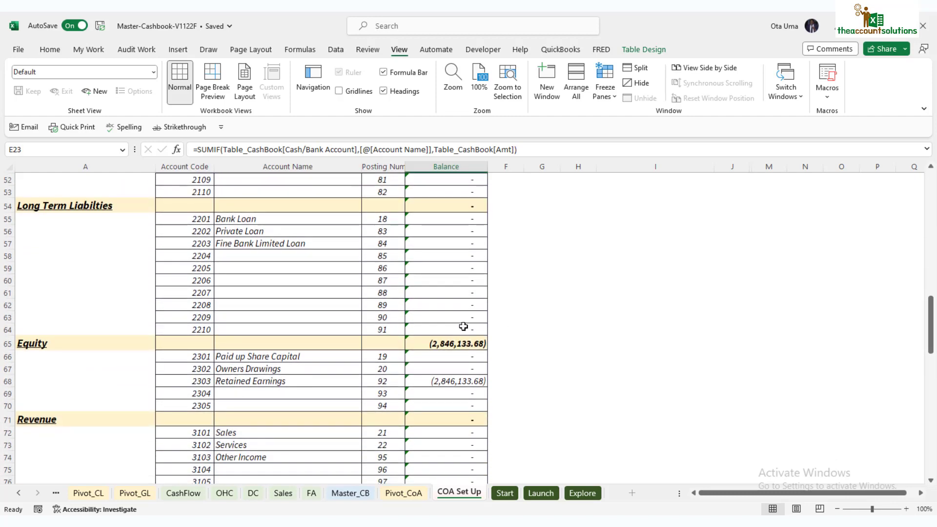
click(453, 384)
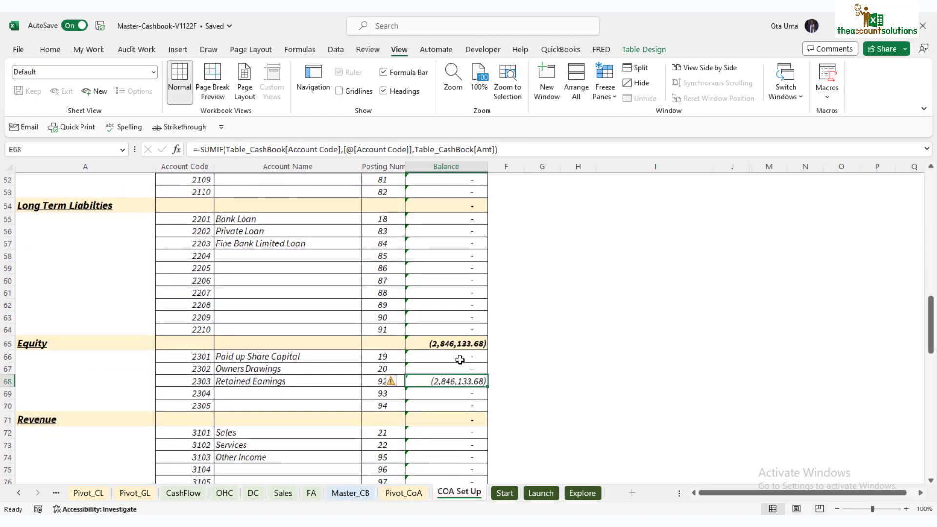
scroll(461, 351, down, 3)
scroll(456, 284, up, 13)
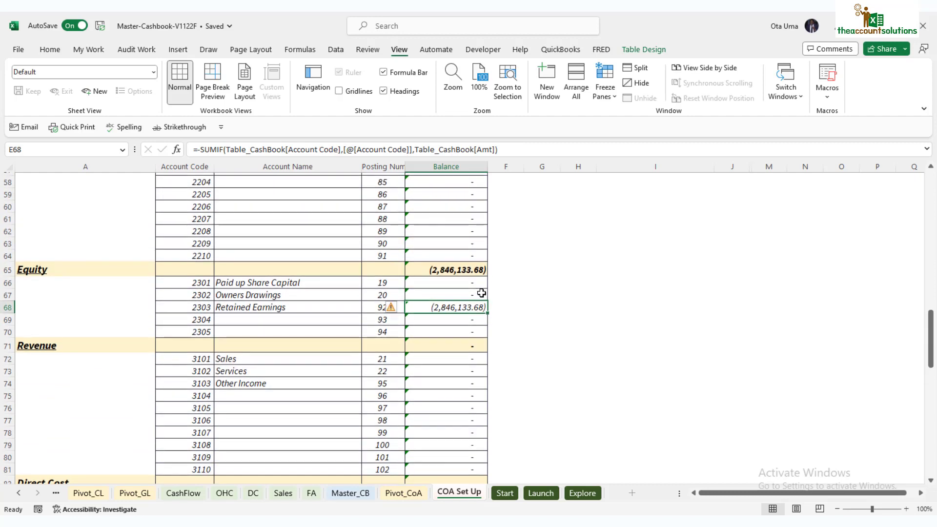
scroll(483, 291, down, 14)
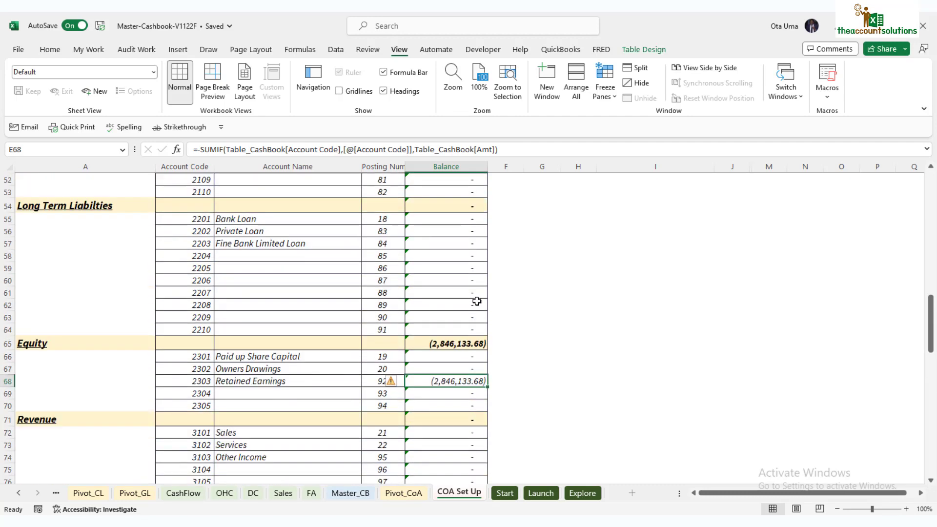
scroll(424, 273, up, 20)
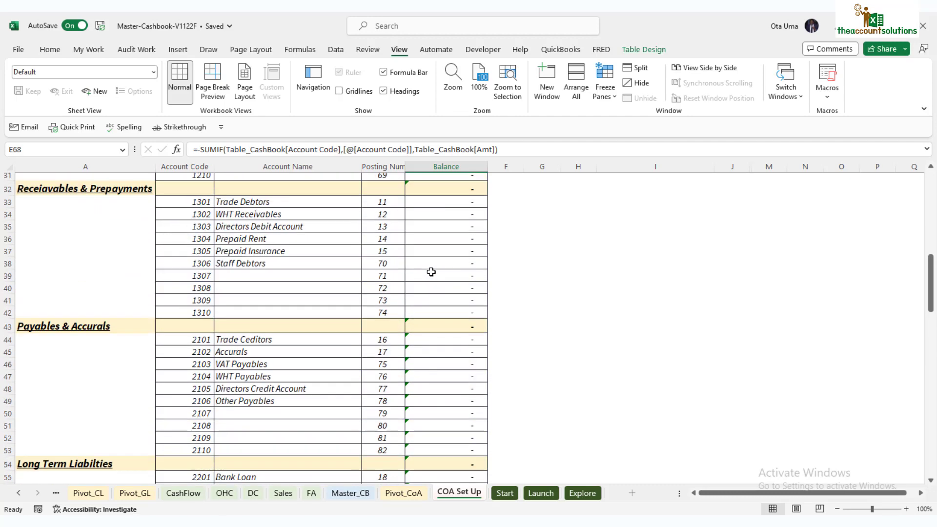
scroll(431, 280, down, 3)
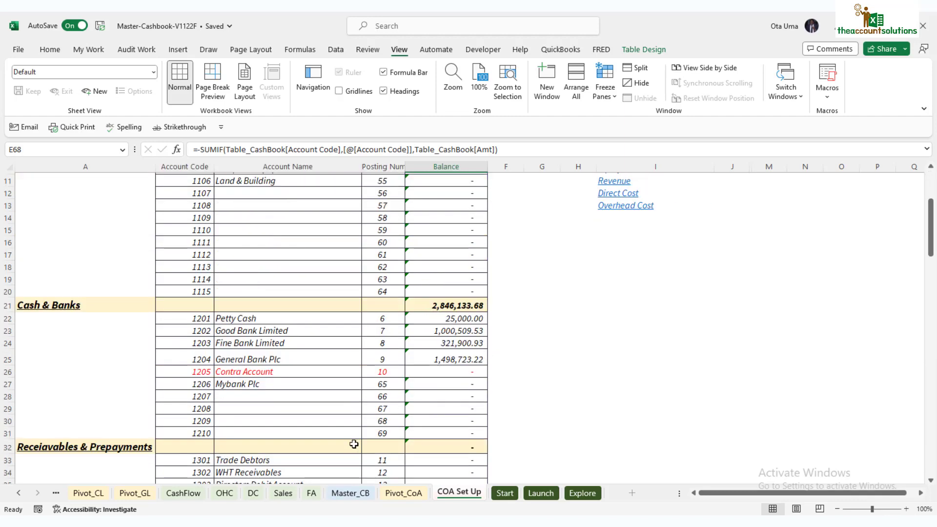
click(350, 492)
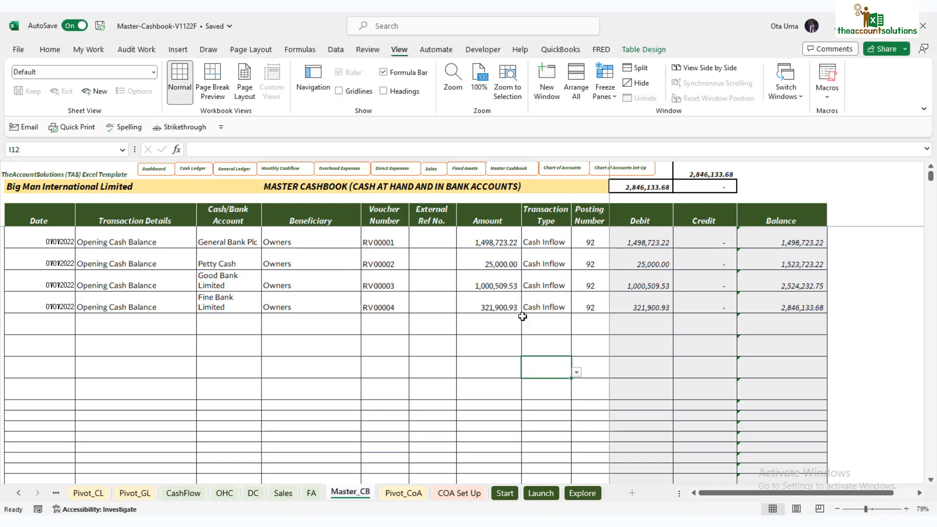
- Start row 10 with date 04/01/2022 and details 'Cash paid in by Director'
click(47, 322)
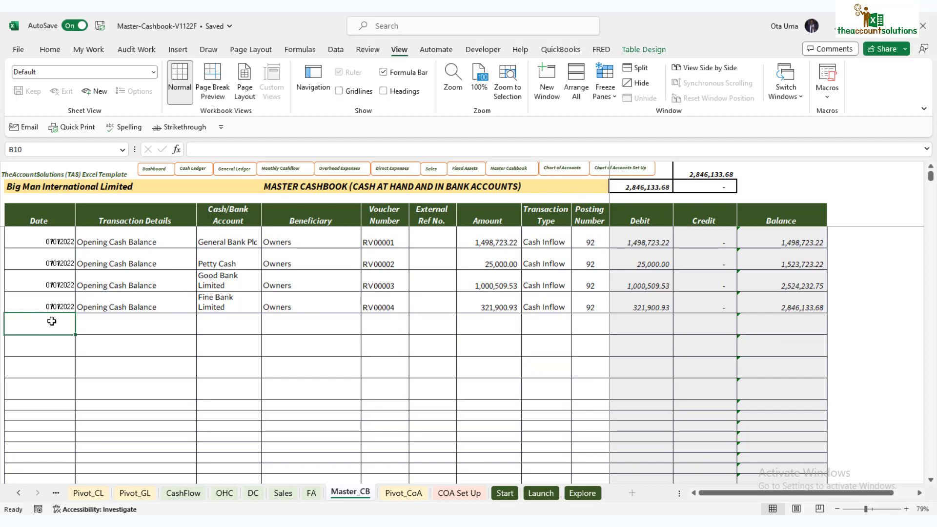
text(4)
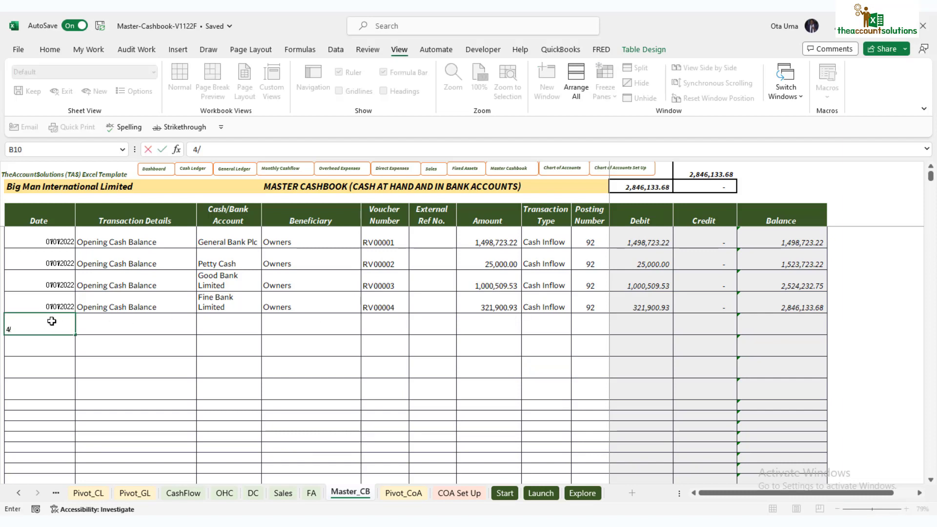
text(/1/22)
click(114, 320)
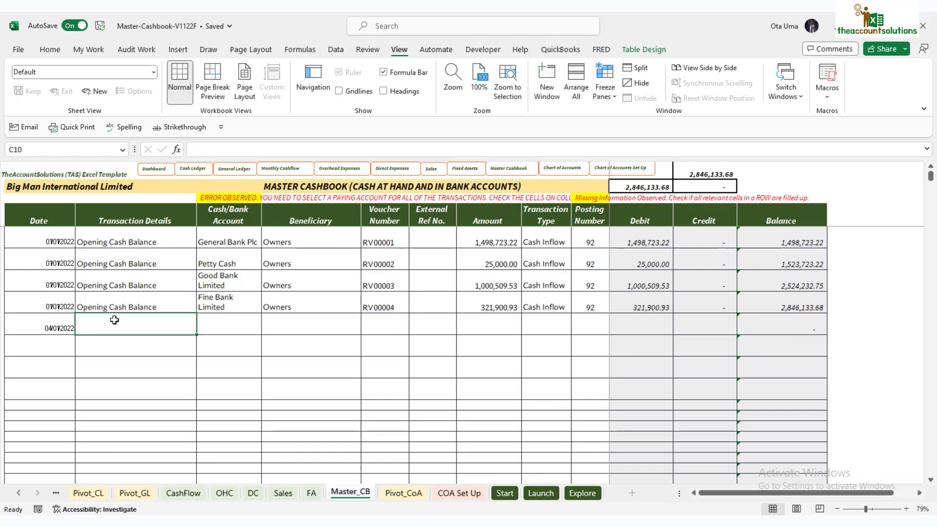
text(Cash)
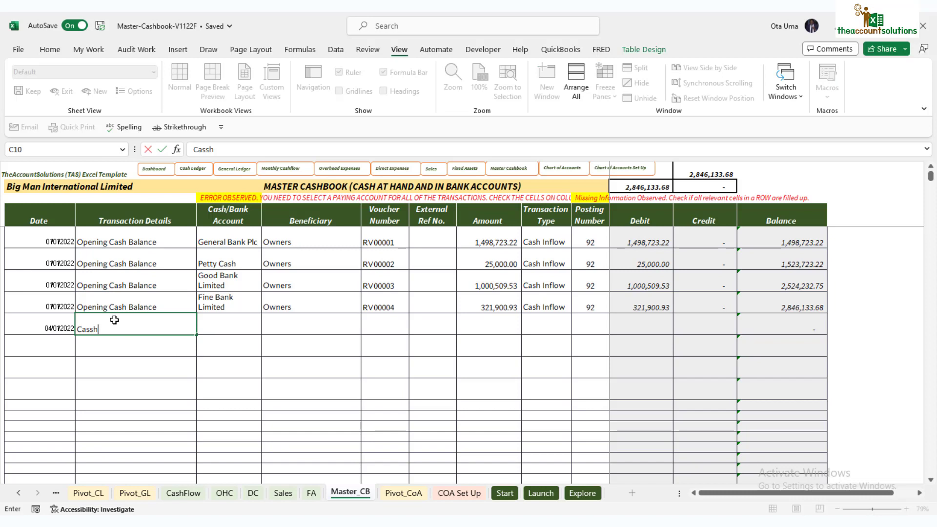
key(BackSpace)
text(h paid in by D)
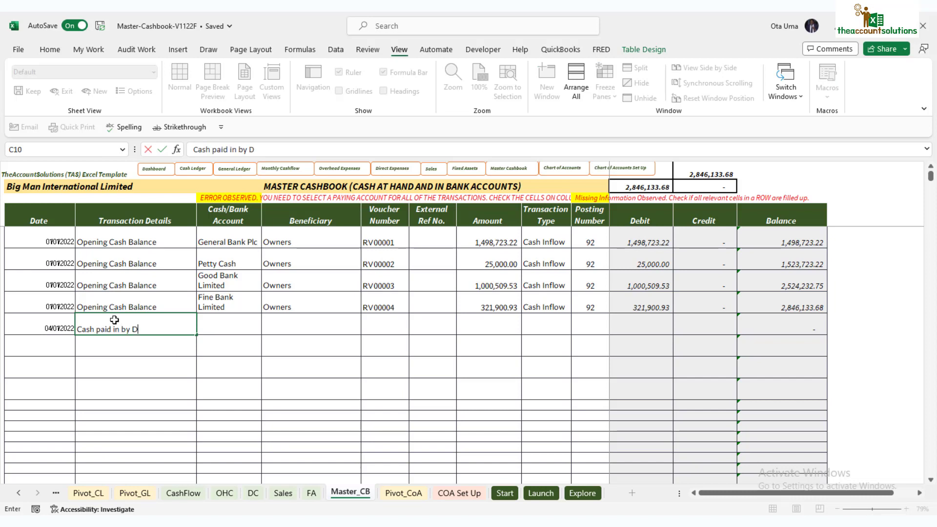
text(irector)
click(232, 317)
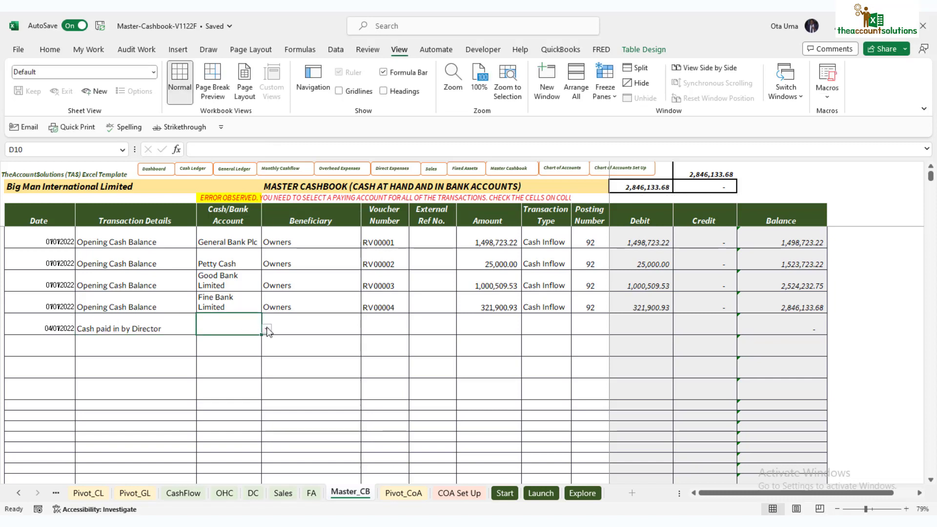
- Choose Mybank Plc as the account, enter the director's name as beneficiary, and voucher RV00005
click(267, 329)
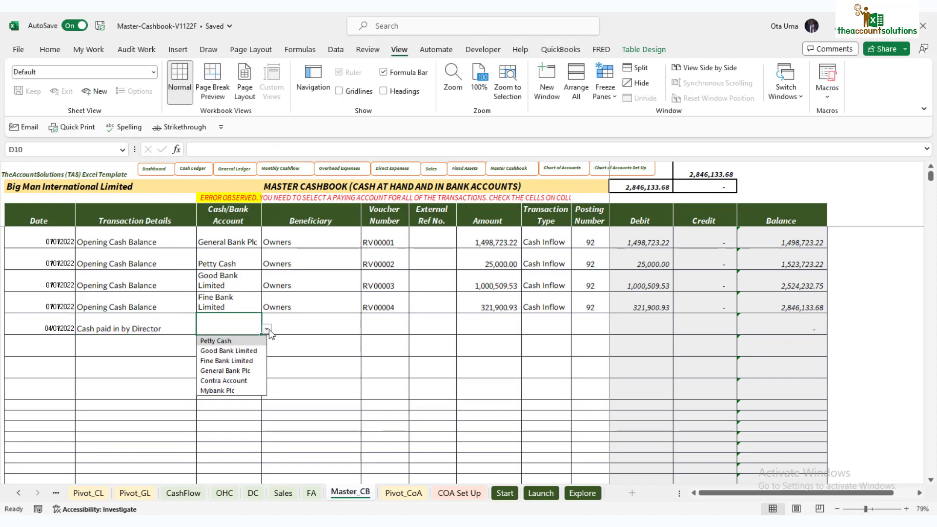
click(230, 390)
click(310, 321)
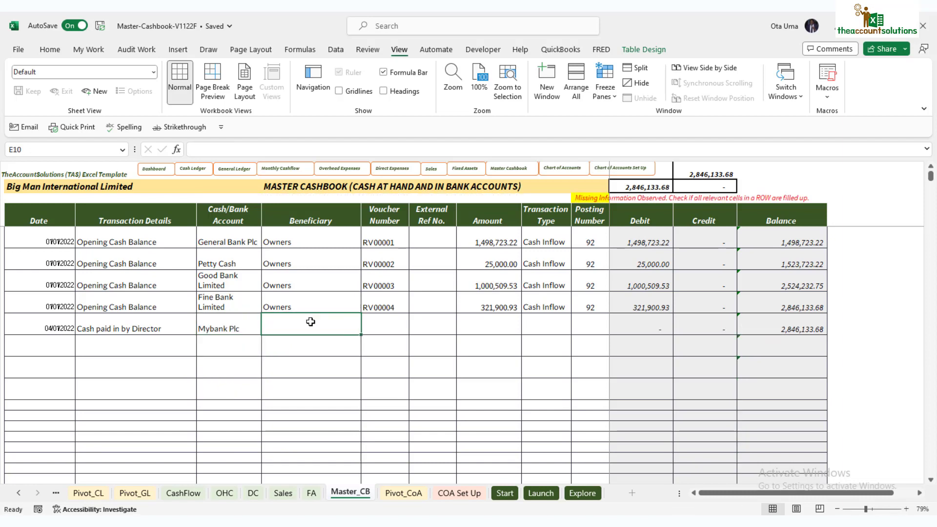
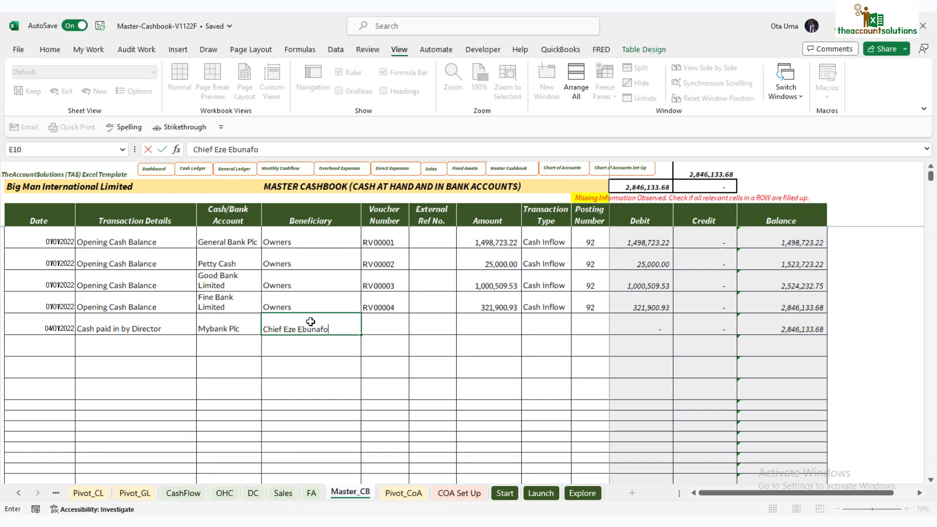
click(383, 320)
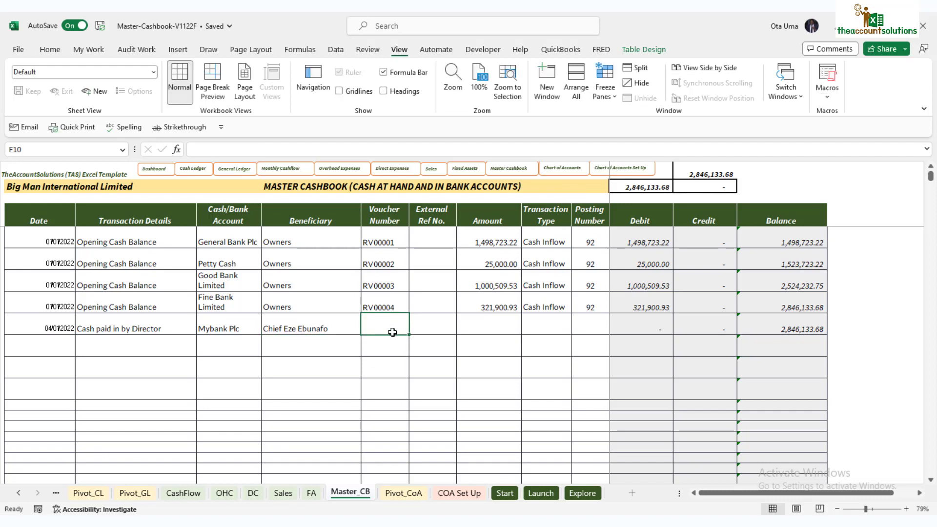
text(RV000)
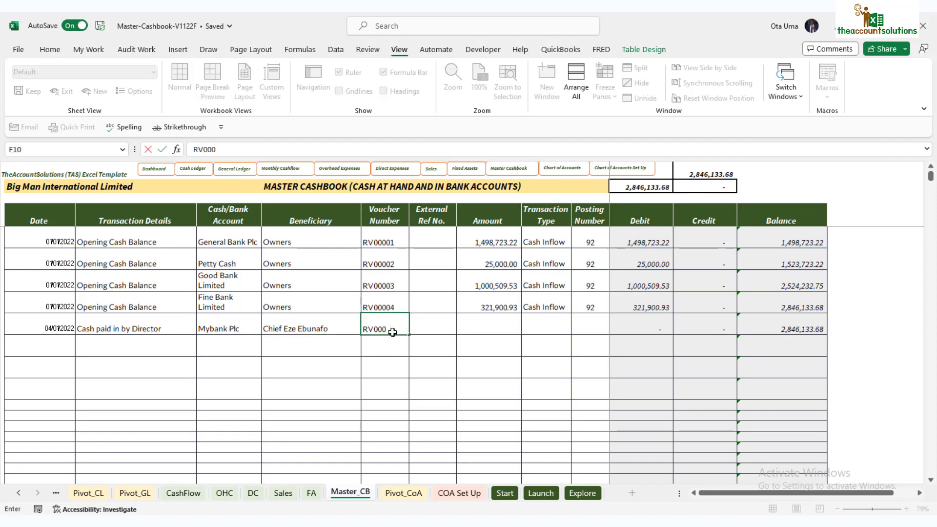
text(05)
- Enter the 1,500,000.00 amount and set the row's Transaction Type to Cash Inflow
click(486, 322)
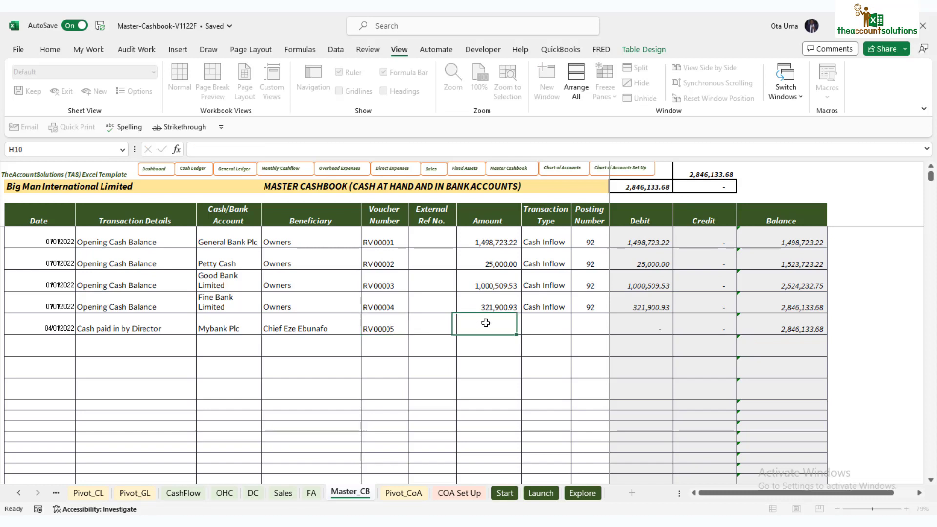
text(1500000)
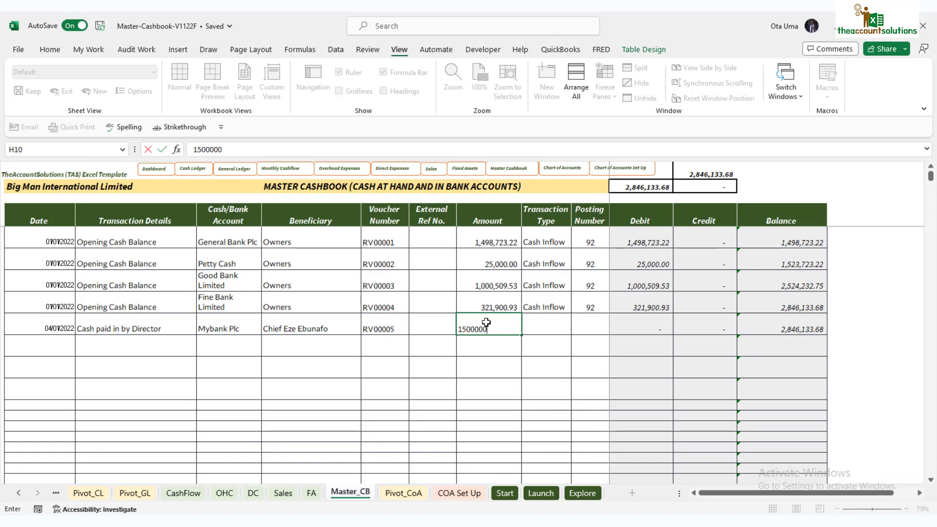
click(540, 310)
click(565, 326)
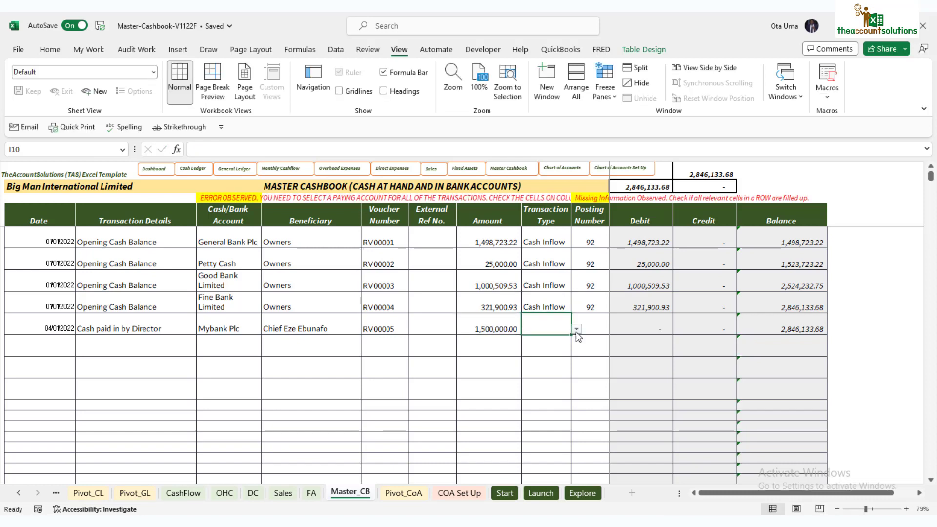
click(552, 342)
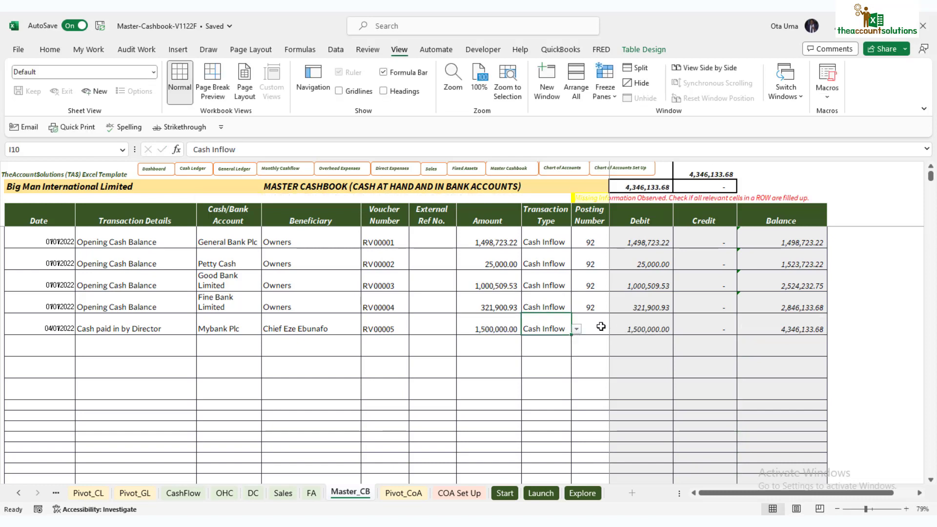
click(604, 319)
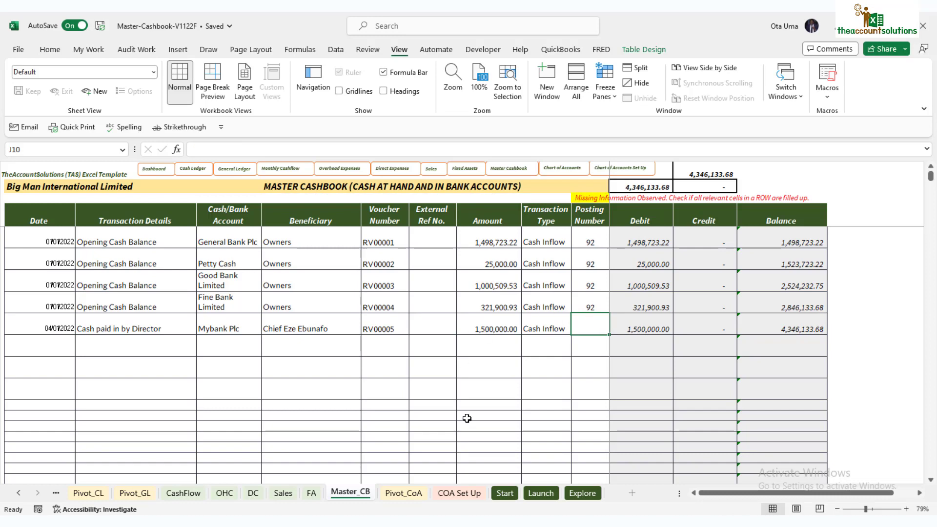
click(415, 494)
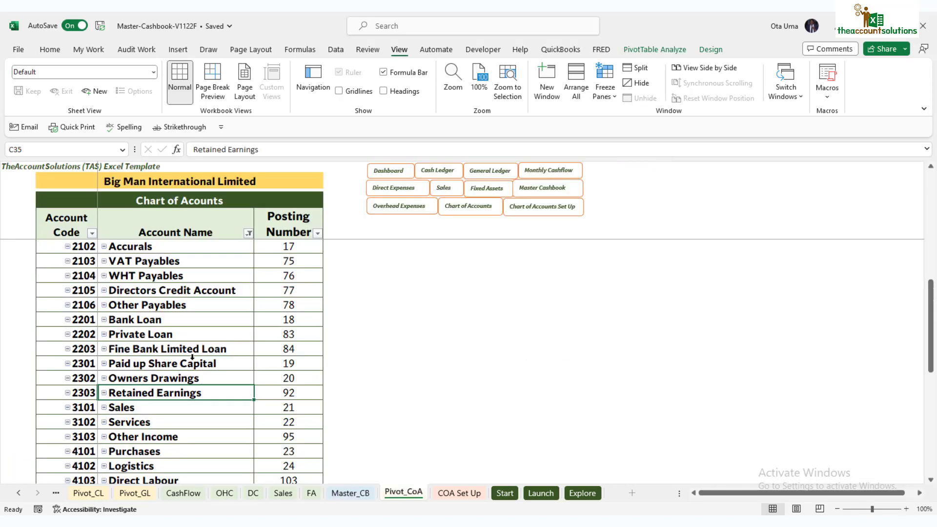
- Confirm Directors Credit Account is 77 on Pivot_CoA, then enter 77 in Master_CB cell J10
scroll(197, 361, down, 2)
scroll(198, 361, up, 3)
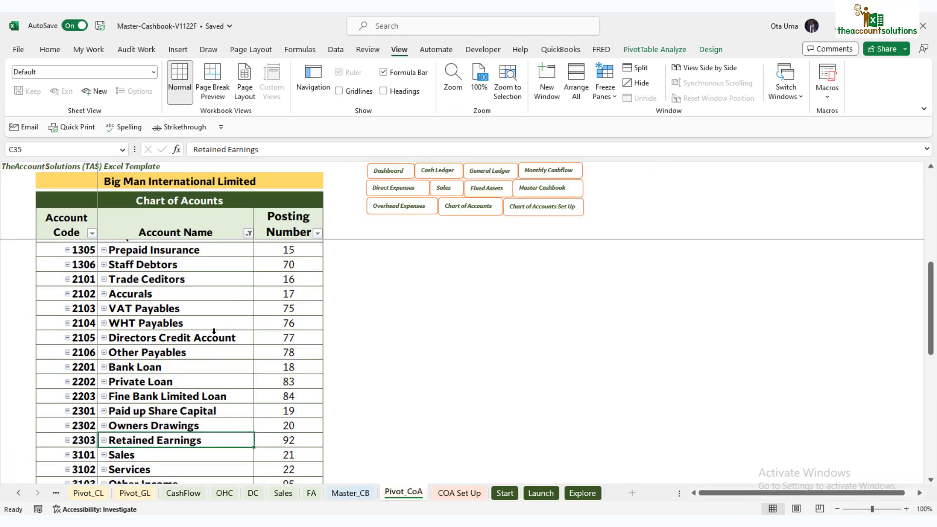
click(197, 342)
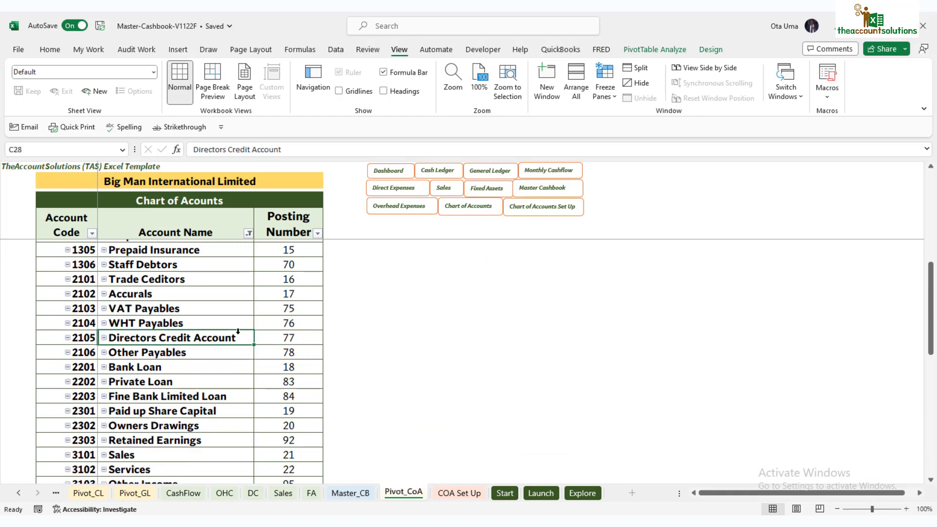
click(299, 336)
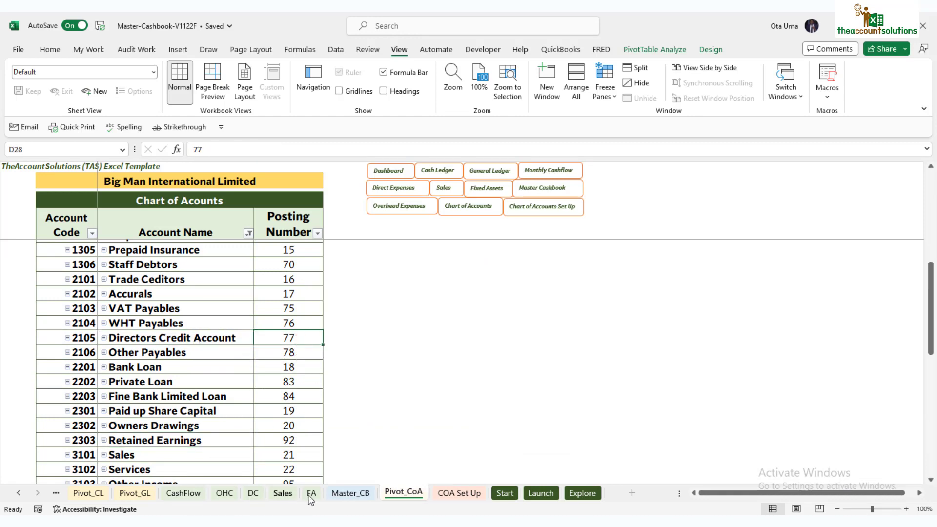
click(368, 495)
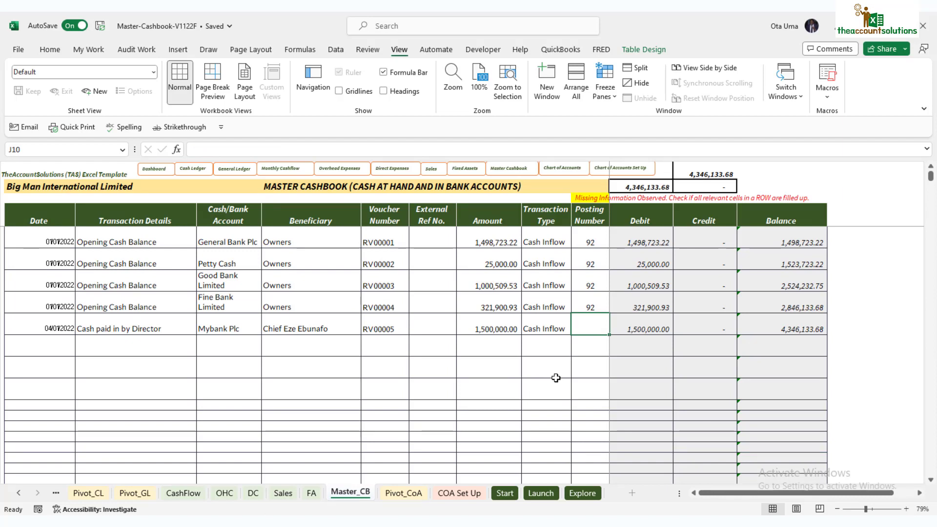
text(77)
click(583, 380)
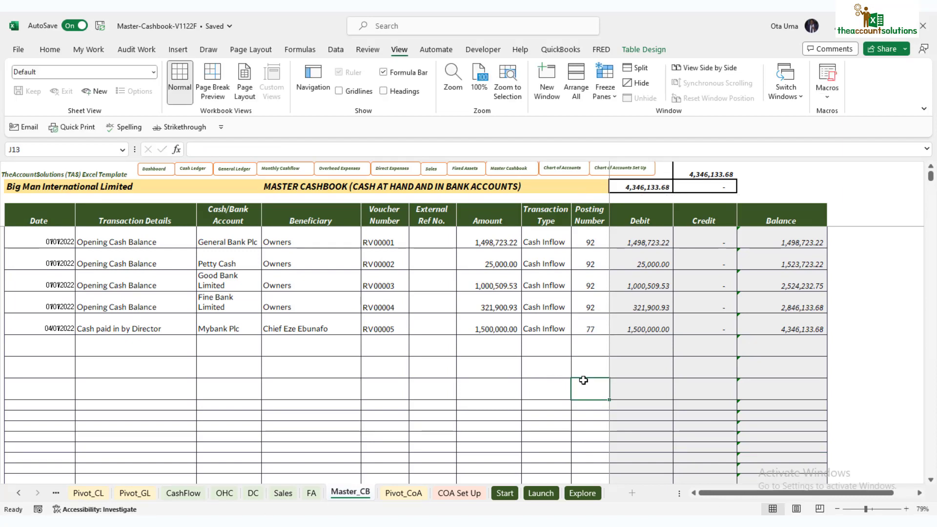